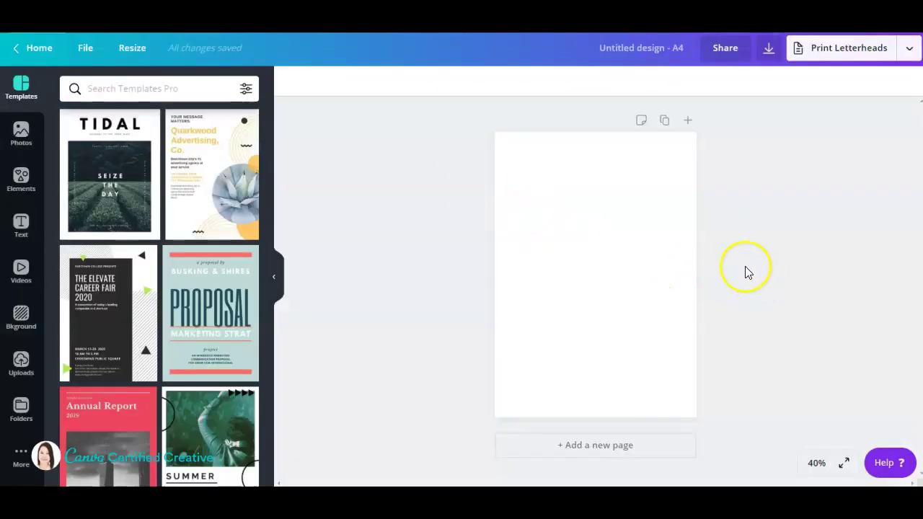
# - Fill the blank A4 page with page 1 of the saved 'LTD_Mathematics - Basic Skills' checklist design
pyautogui.click(611, 284)
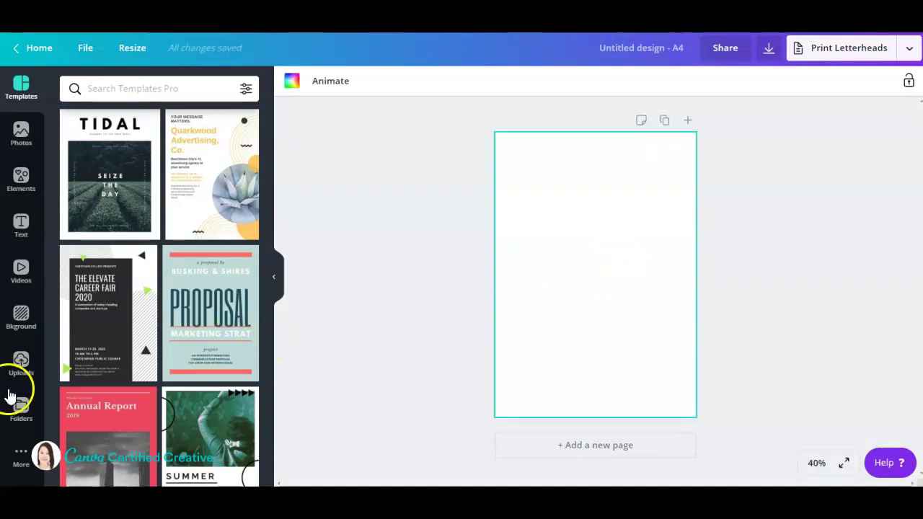
pyautogui.click(20, 411)
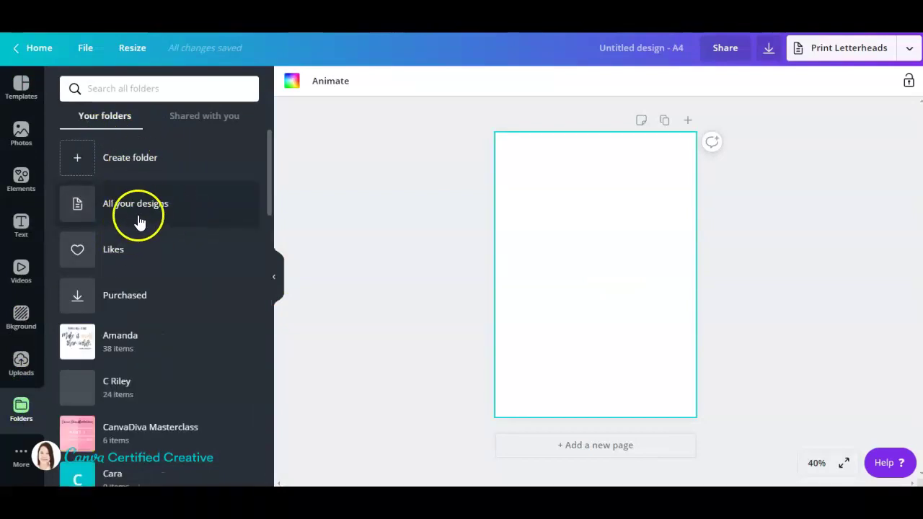
pyautogui.click(157, 210)
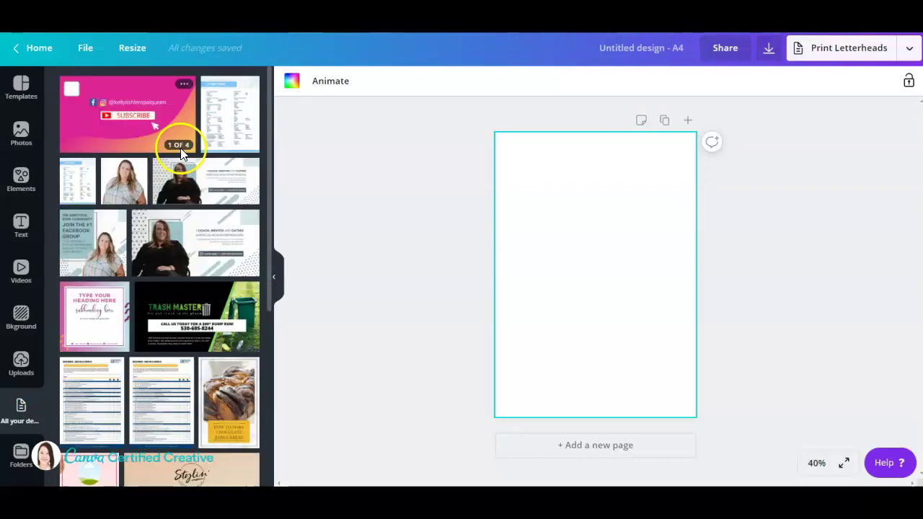
pyautogui.scroll(-2, 148, 321)
pyautogui.click(95, 345)
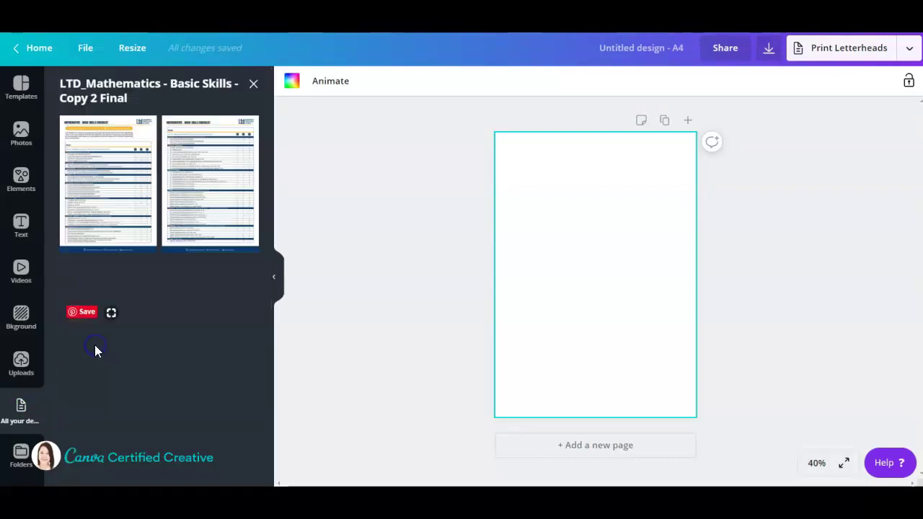
pyautogui.click(111, 166)
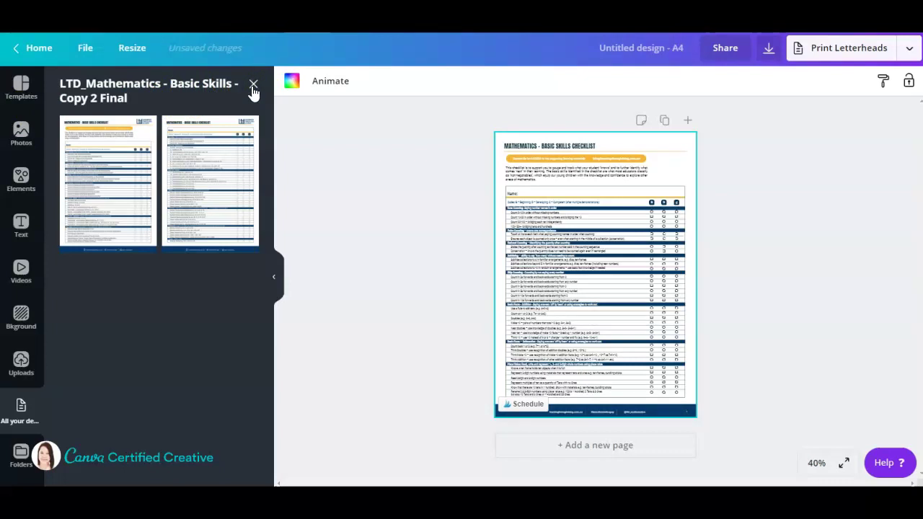
# - Close the checklist's page list and set the canvas zoom to 100%
pyautogui.click(253, 85)
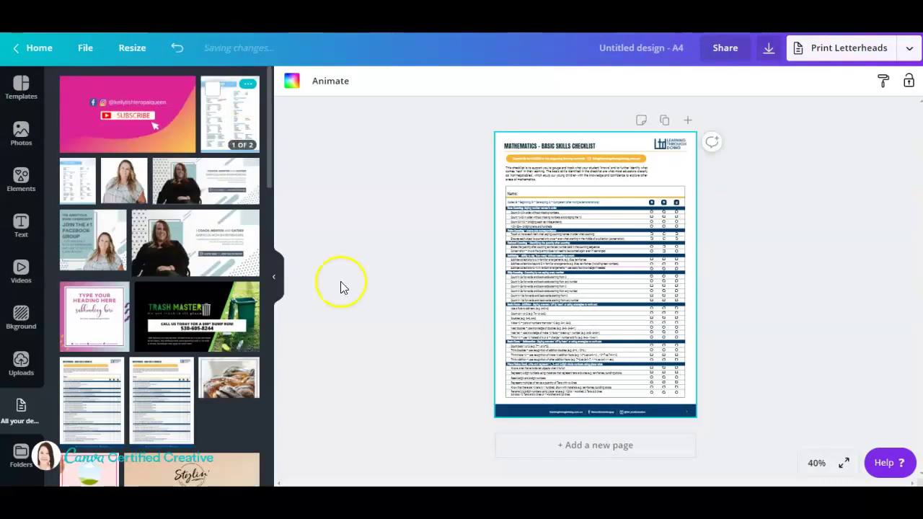
pyautogui.click(817, 465)
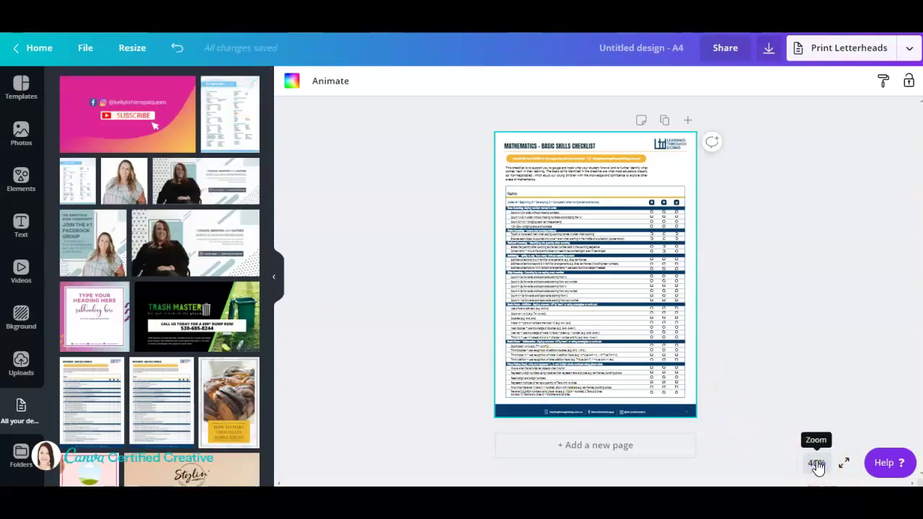
pyautogui.click(817, 465)
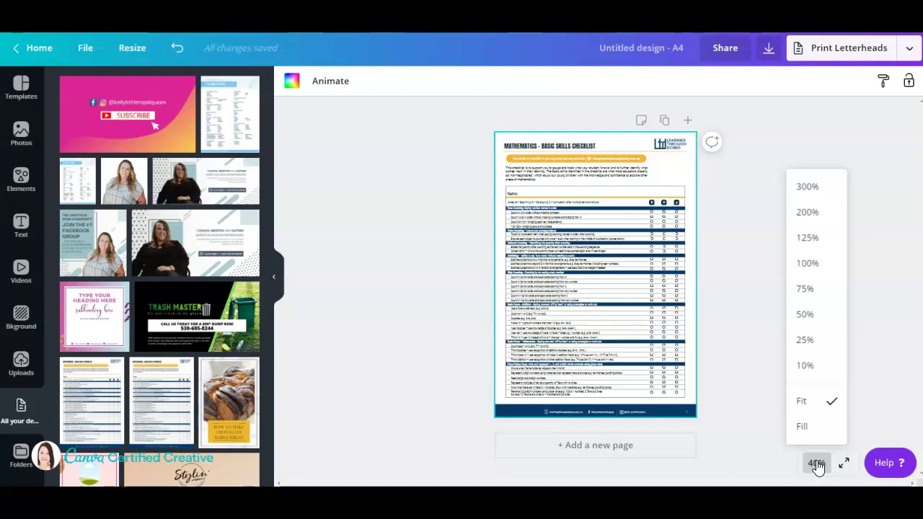
pyautogui.click(808, 264)
pyautogui.scroll(5, 801, 350)
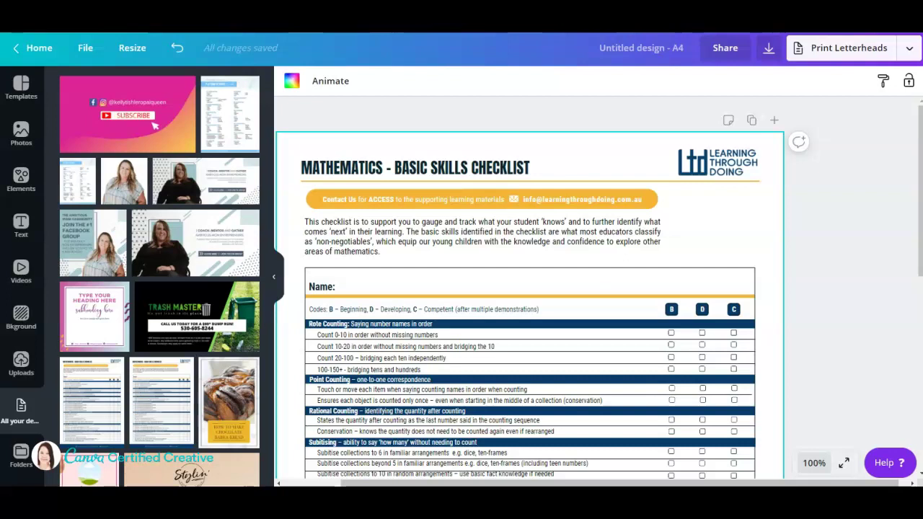
# - Collapse the designs browser and drag the checklist table to the right
pyautogui.scroll(-3, 849, 284)
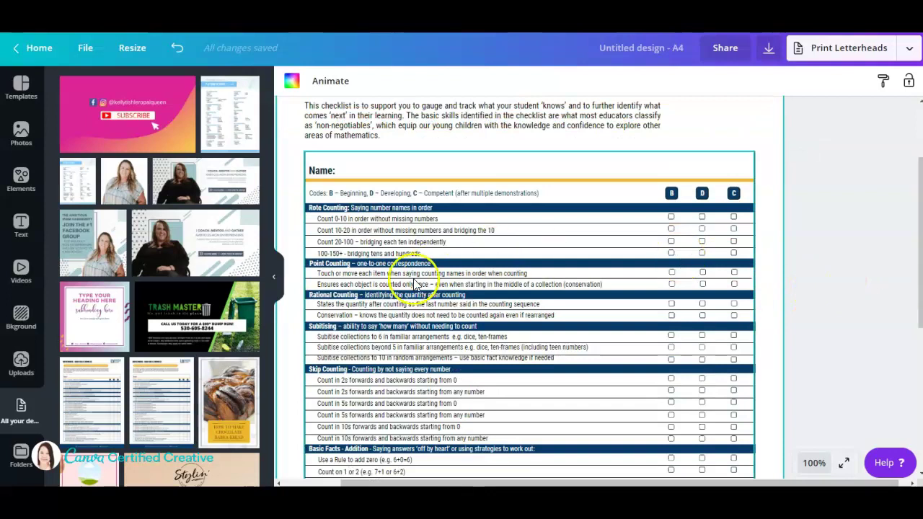
pyautogui.scroll(3, 804, 288)
pyautogui.click(272, 281)
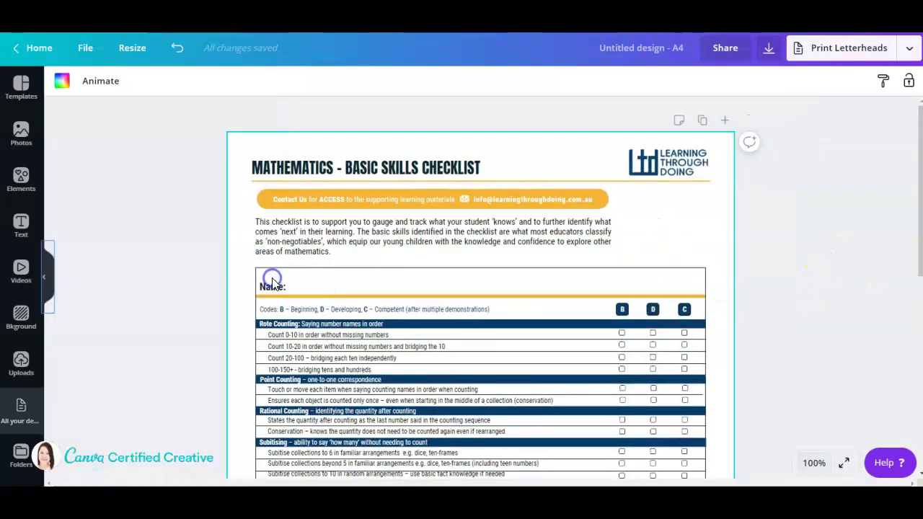
pyautogui.scroll(-3, 631, 243)
pyautogui.scroll(3, 697, 288)
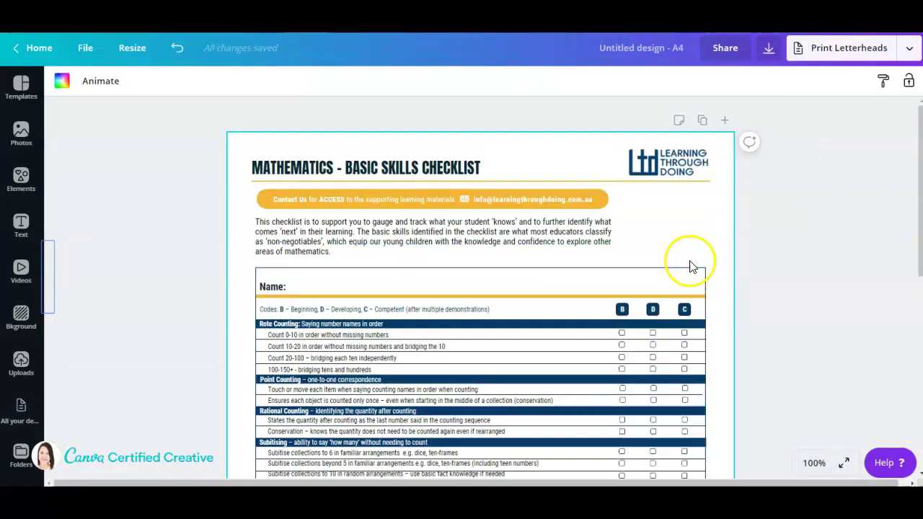
pyautogui.scroll(-3, 440, 260)
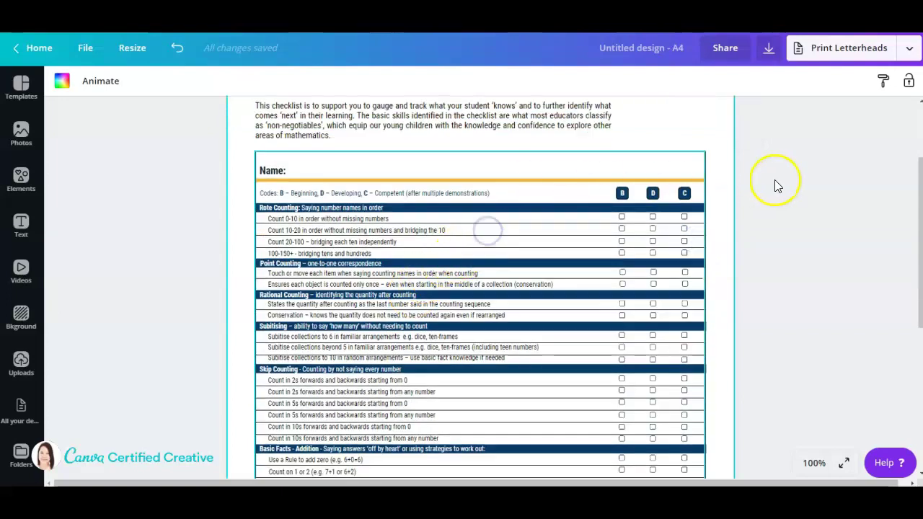
pyautogui.click(530, 166)
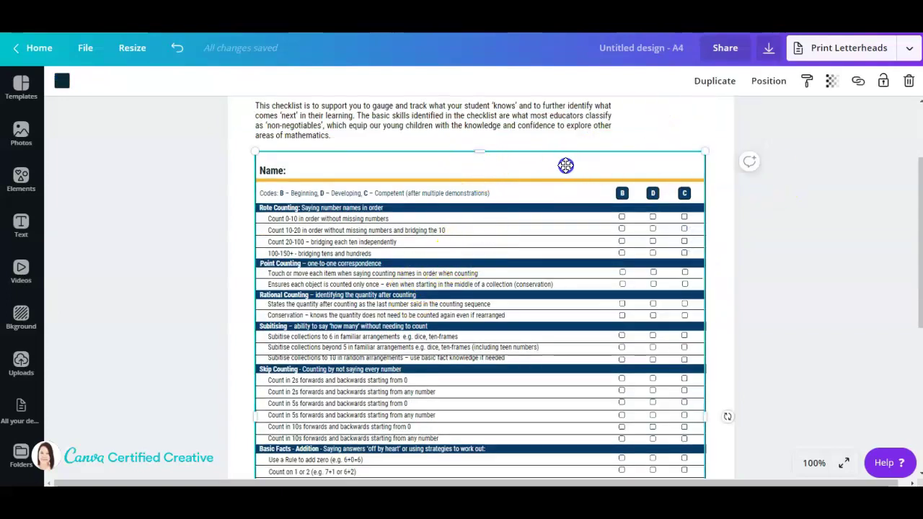
pyautogui.moveTo(568, 166); pyautogui.dragTo(695, 158)
pyautogui.click(240, 159)
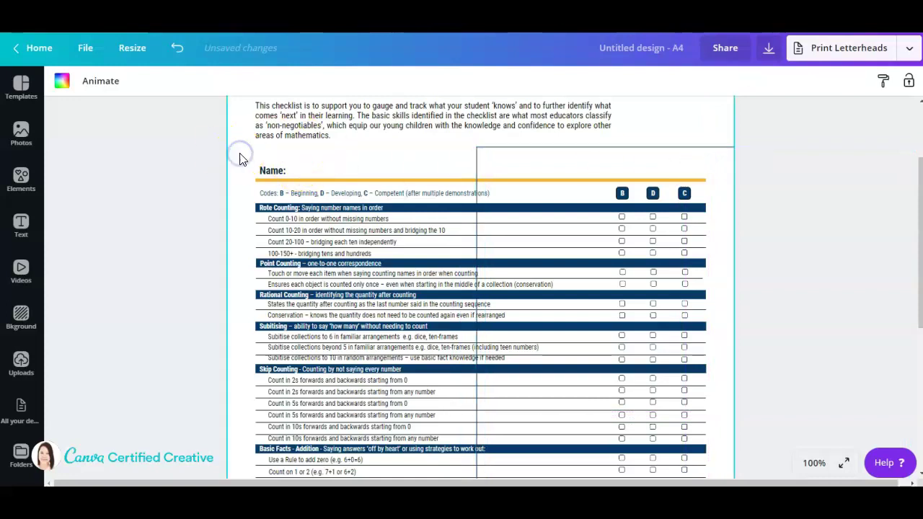
# - Marquee-select checklist rows and pick out the Rote, Point and Rational Counting header bars
pyautogui.moveTo(240, 156); pyautogui.dragTo(688, 410)
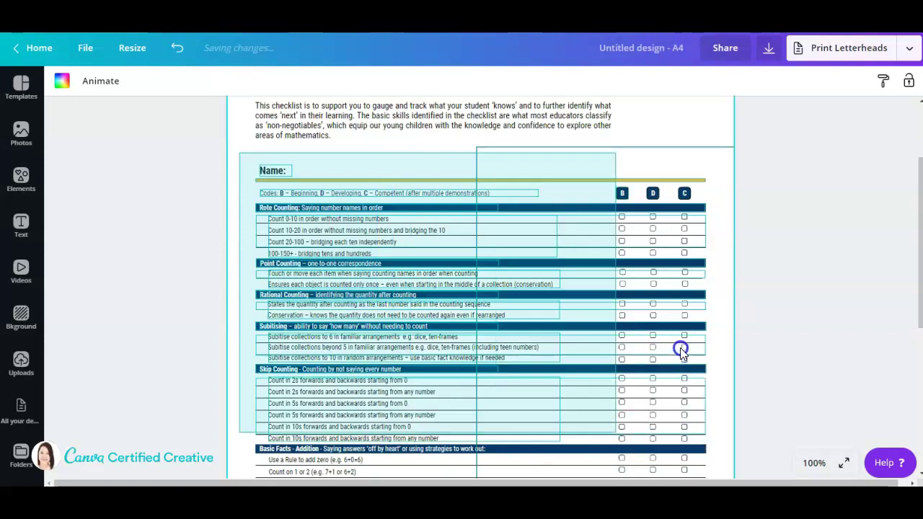
pyautogui.moveTo(686, 347); pyautogui.dragTo(315, 166)
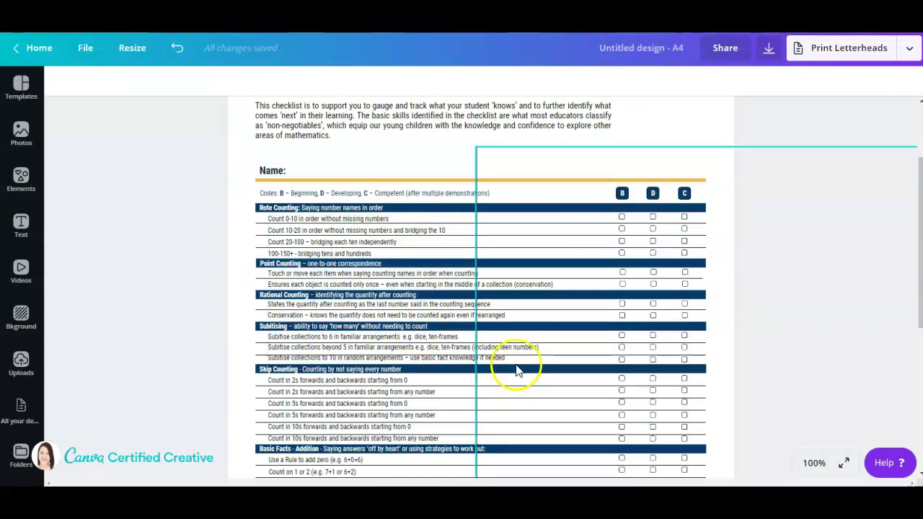
pyautogui.click(257, 208)
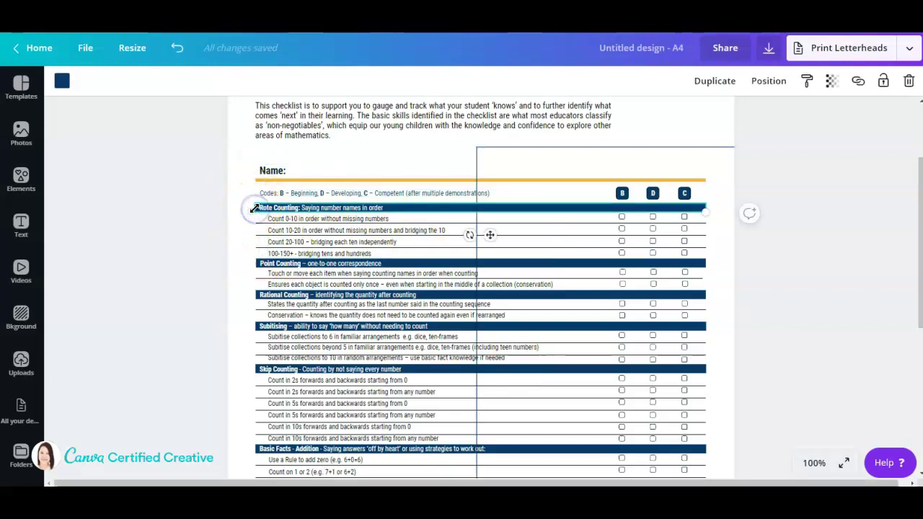
pyautogui.click(260, 264)
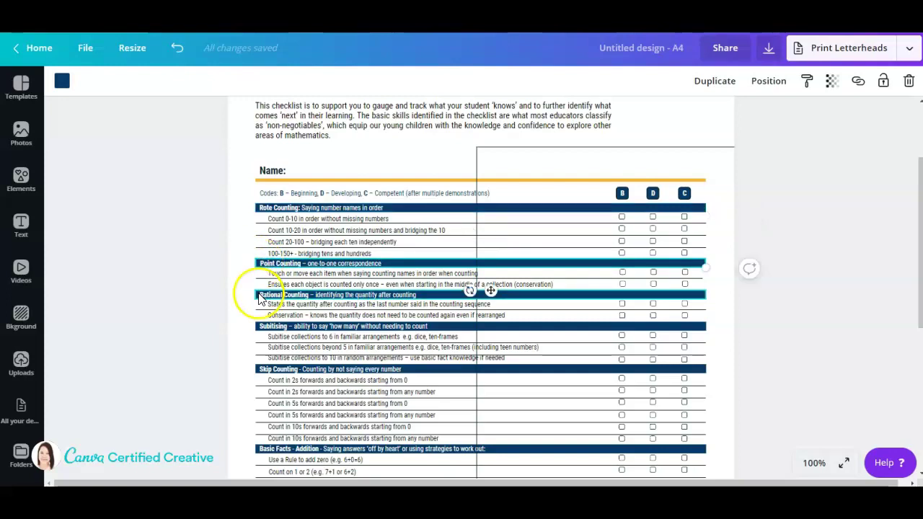
pyautogui.click(257, 294)
pyautogui.click(249, 220)
pyautogui.moveTo(247, 168); pyautogui.dragTo(332, 342)
pyautogui.scroll(-3, 474, 303)
# - Select the vertical divider line, then move the large outlined table frame back left
pyautogui.click(474, 303)
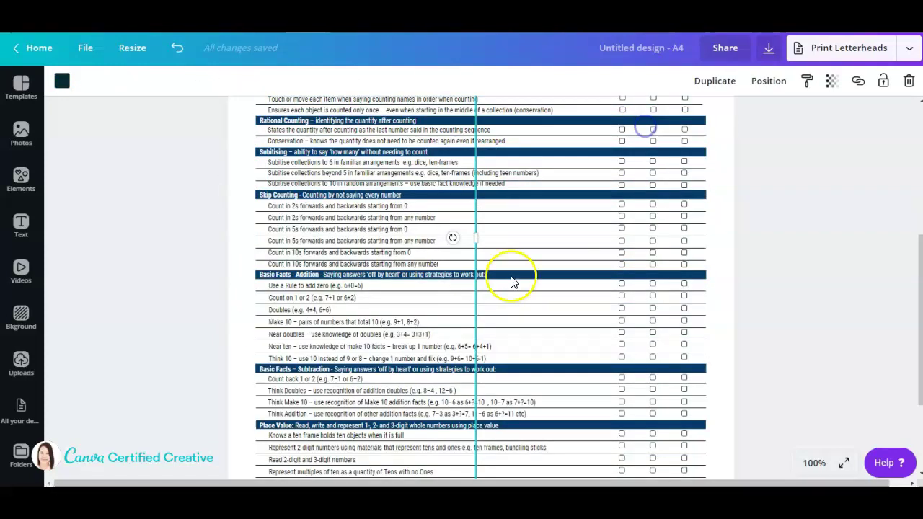
pyautogui.scroll(2, 267, 218)
pyautogui.scroll(3, 267, 218)
pyautogui.click(244, 257)
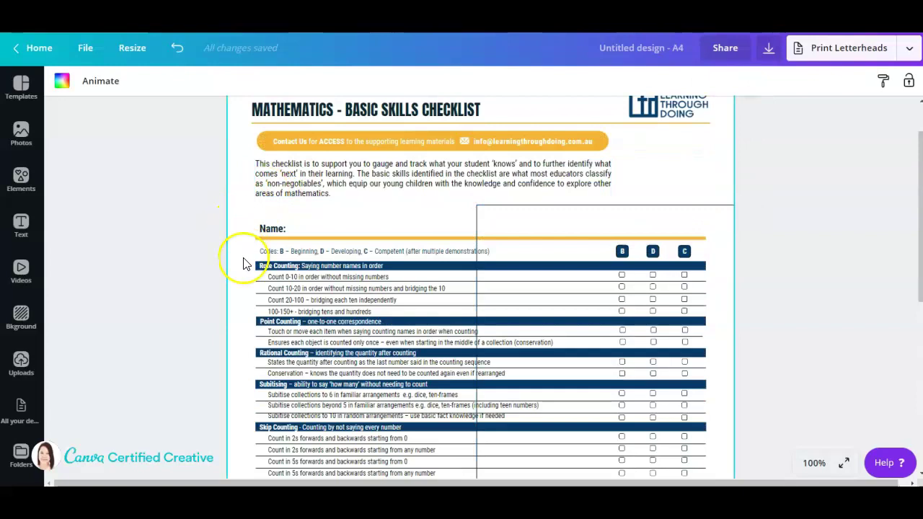
pyautogui.scroll(-3, 245, 240)
pyautogui.moveTo(241, 117); pyautogui.dragTo(395, 416)
pyautogui.scroll(3, 265, 293)
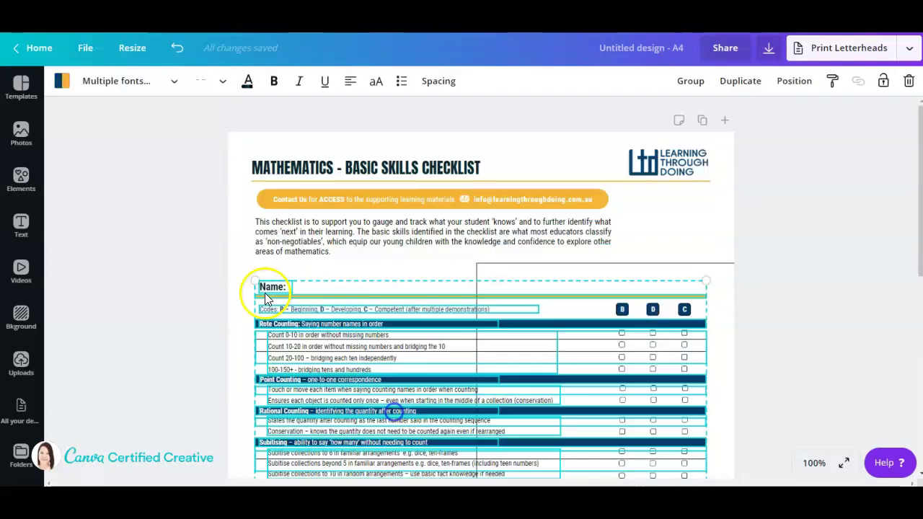
pyautogui.click(251, 257)
pyautogui.click(536, 305)
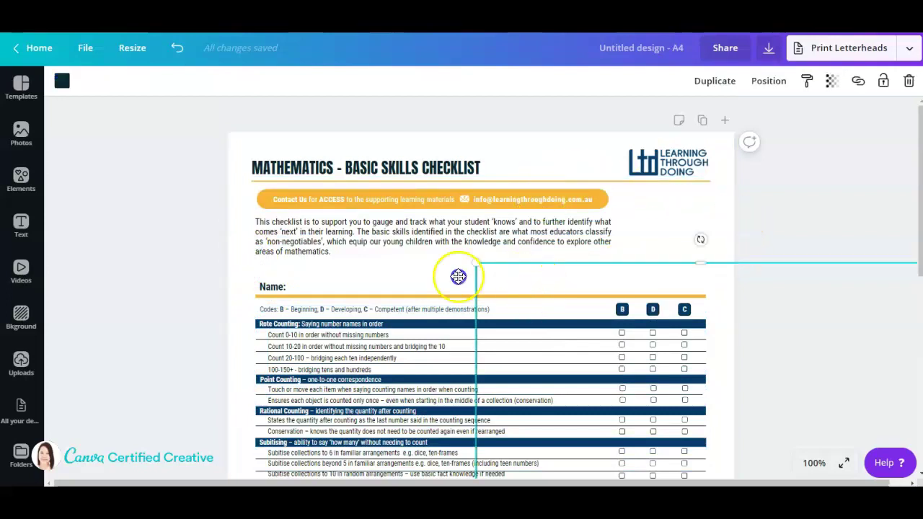
pyautogui.moveTo(536, 305); pyautogui.dragTo(308, 279)
pyautogui.scroll(-5, 655, 319)
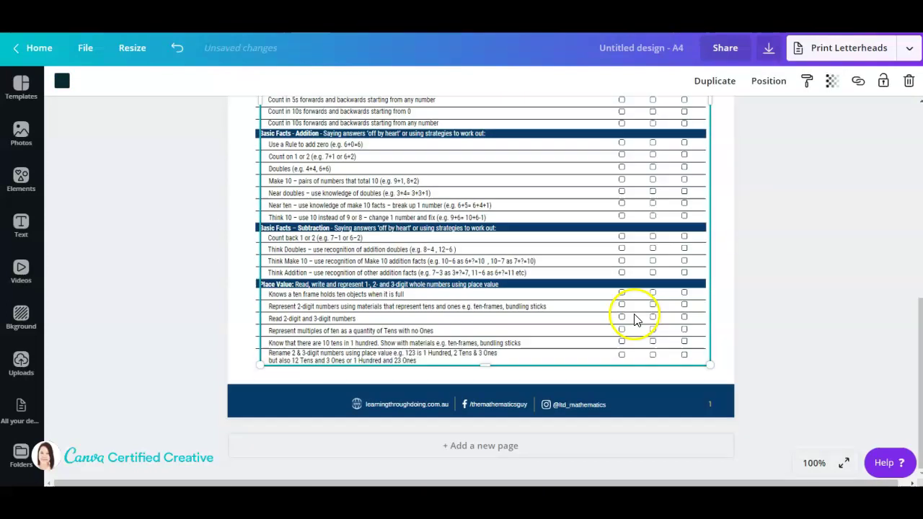
# - Add a new blank page, then delete page 1 holding the checklist
pyautogui.click(486, 447)
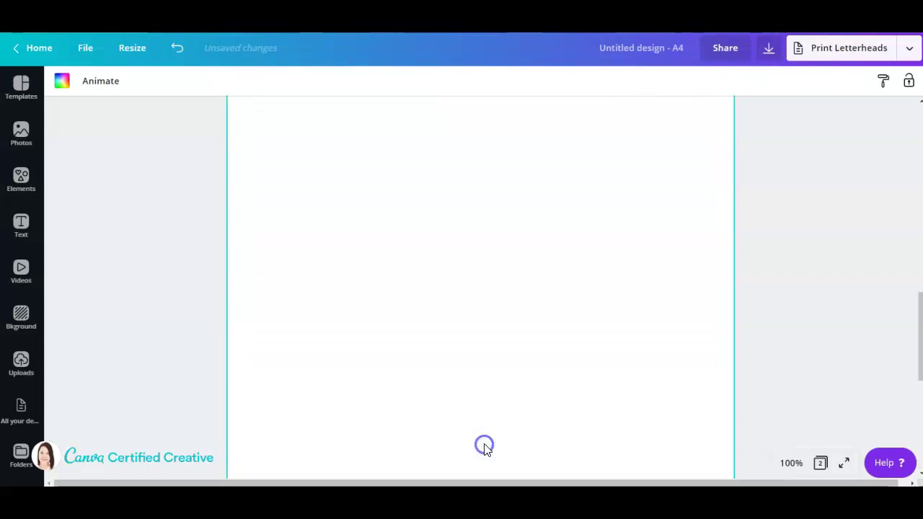
pyautogui.scroll(10, 674, 279)
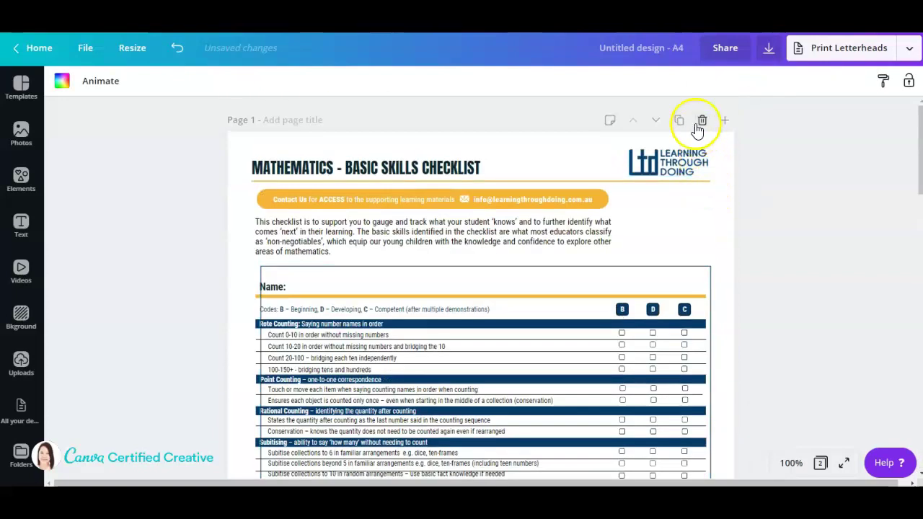
pyautogui.click(701, 120)
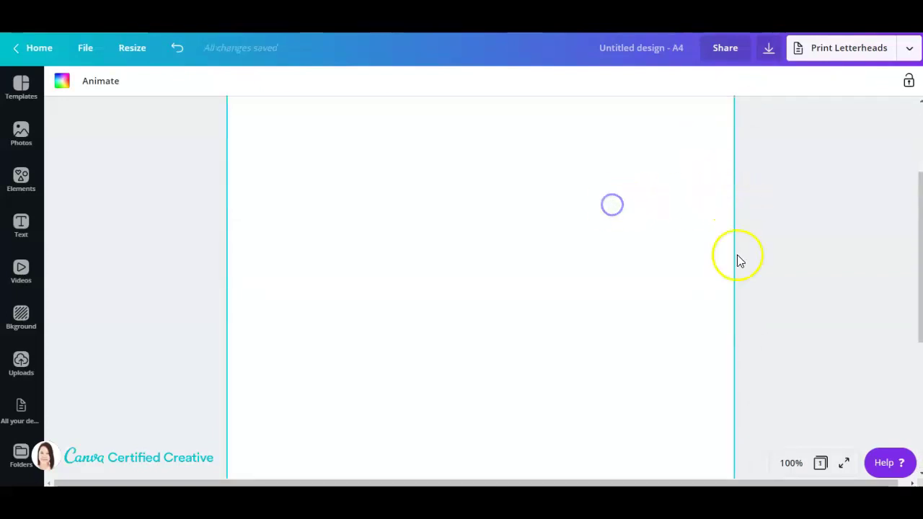
pyautogui.click(479, 300)
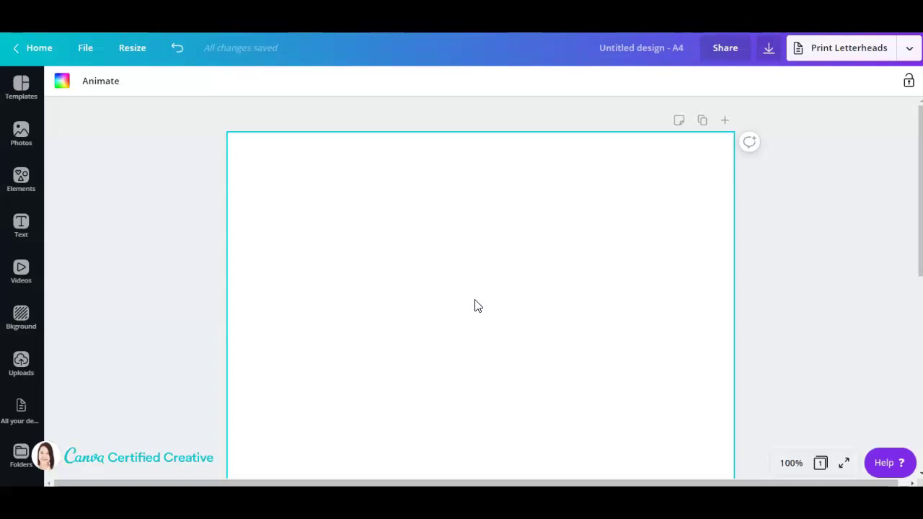
# - Add a rectangle to the blank page with the R shortcut
pyautogui.click(462, 301)
pyautogui.click(486, 307)
pyautogui.press('r')
pyautogui.scroll(-6, 487, 305)
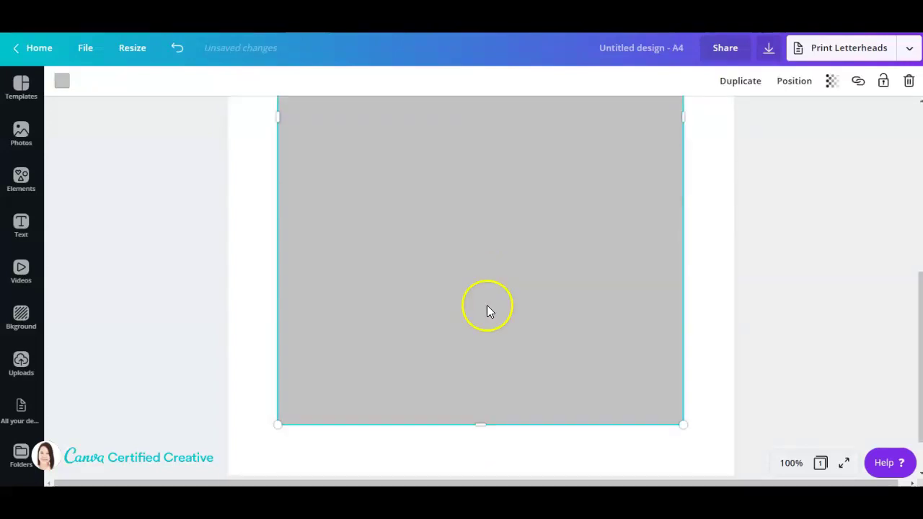
pyautogui.moveTo(480, 365); pyautogui.dragTo(462, 169)
pyautogui.hotkey('ctrl', 'z')
# - Colour the rectangle navy using hex #000080
pyautogui.click(62, 81)
pyautogui.click(72, 309)
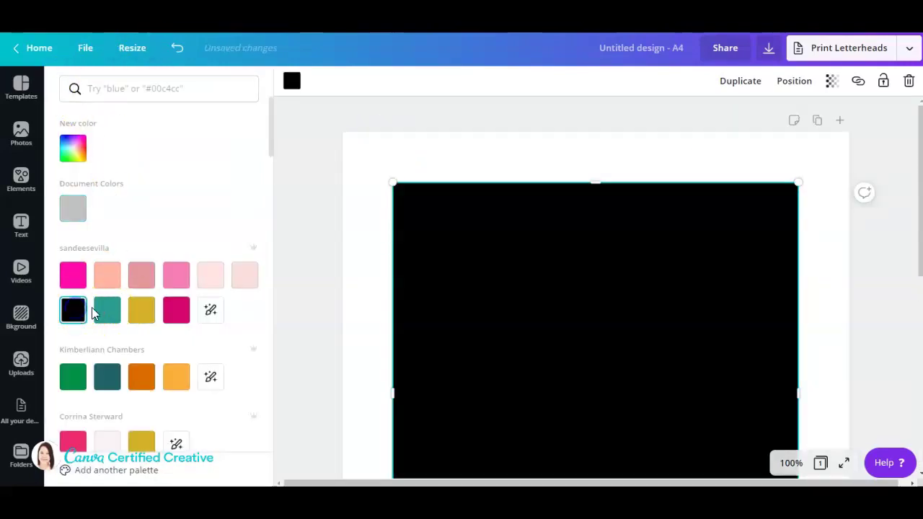
pyautogui.scroll(-1, 384, 155)
pyautogui.click(360, 159)
pyautogui.scroll(2, 359, 163)
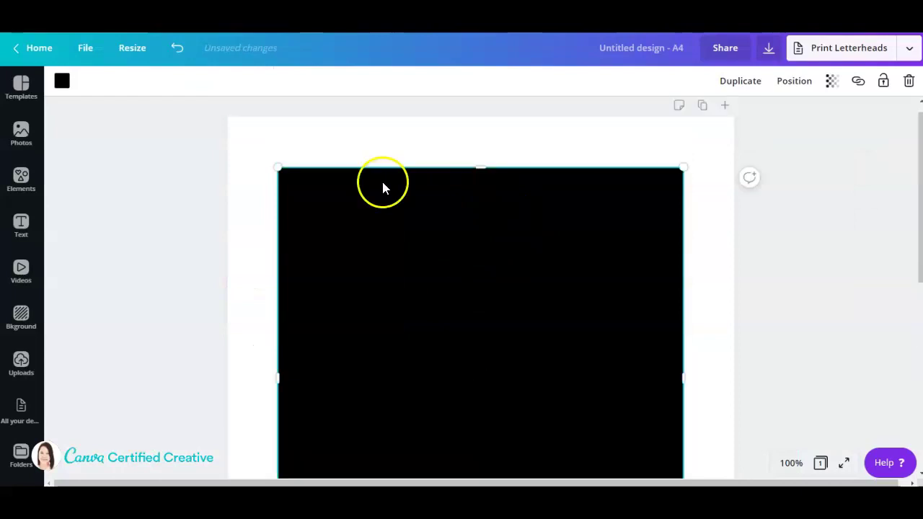
pyautogui.click(62, 83)
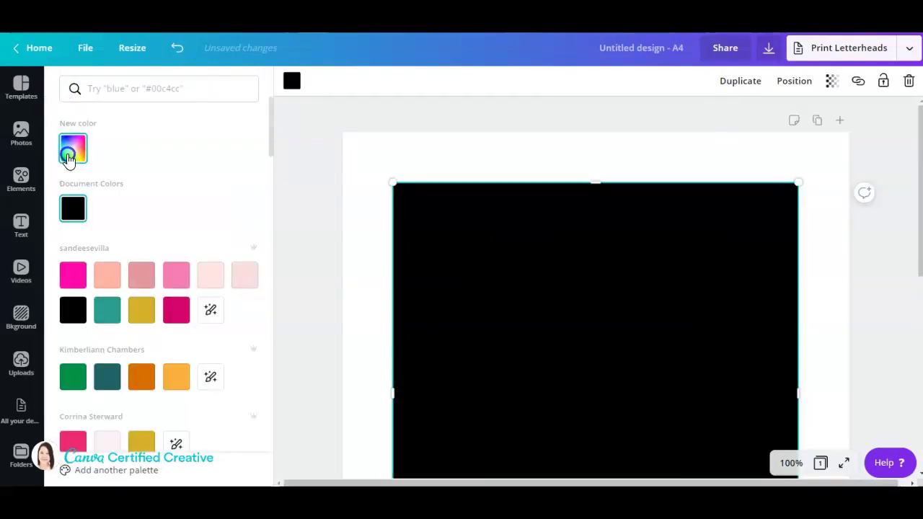
pyautogui.click(67, 157)
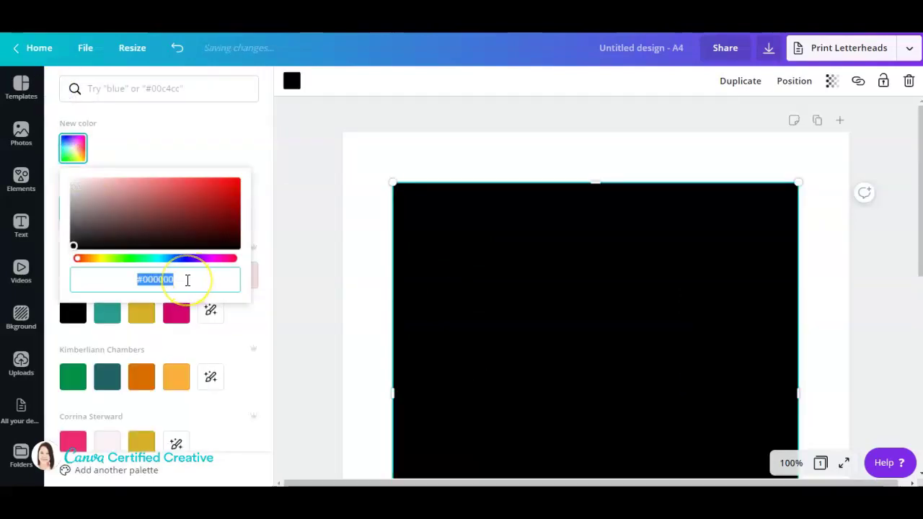
pyautogui.write('#000080')
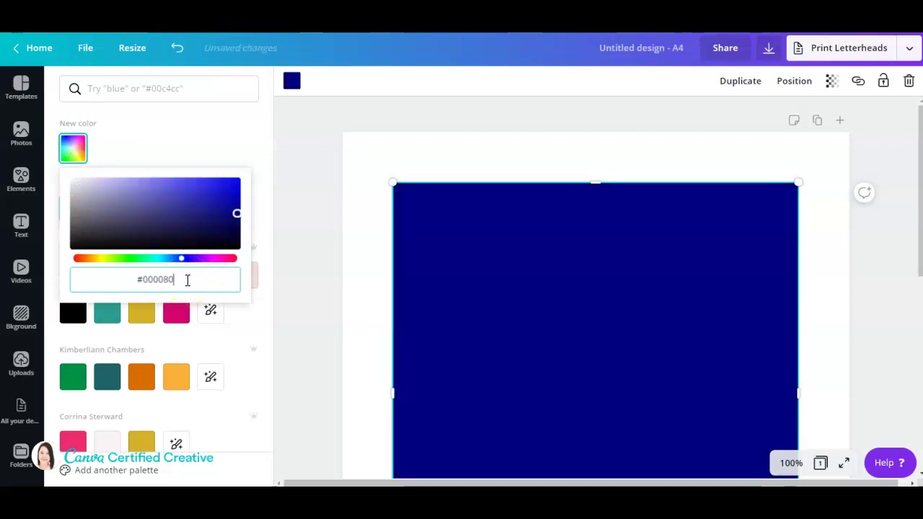
pyautogui.press('Return')
pyautogui.press('Escape')
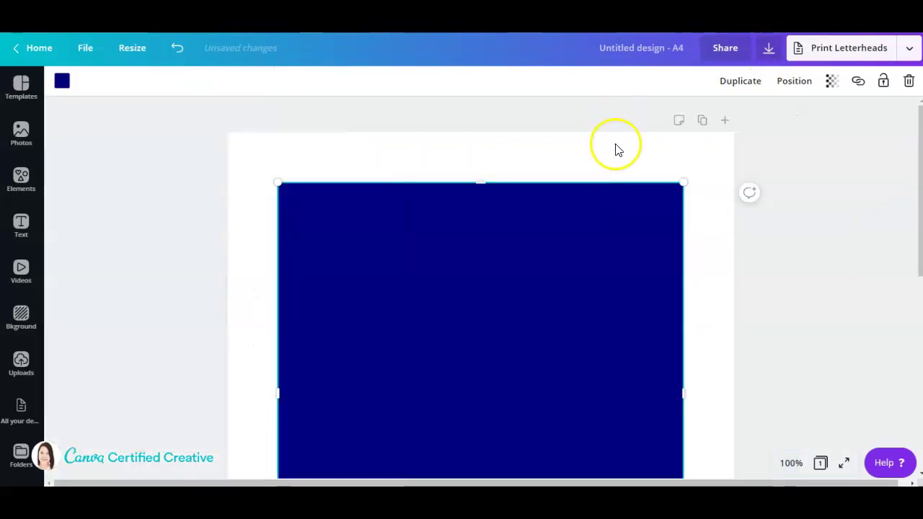
# - Flatten the rectangle into a thin navy bar about 0.4 tall near the page top
pyautogui.scroll(-5, 577, 188)
pyautogui.scroll(3, 568, 231)
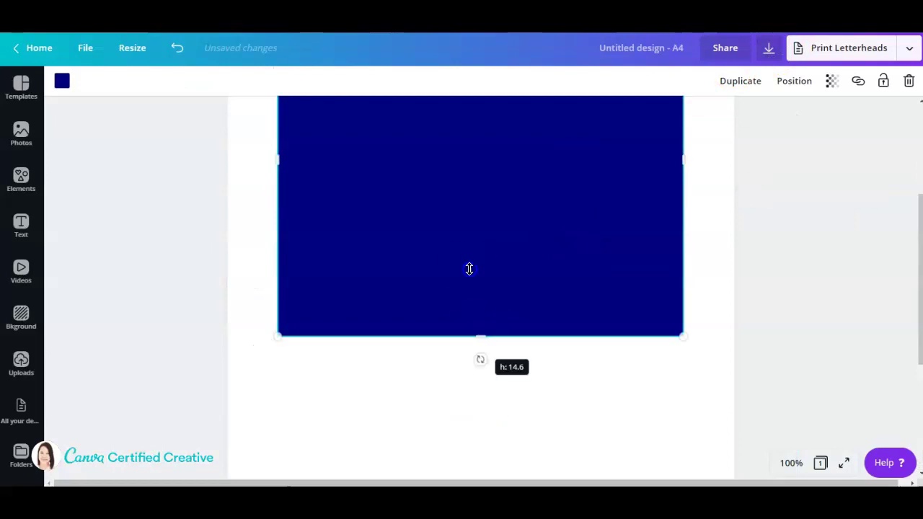
pyautogui.moveTo(469, 199); pyautogui.dragTo(468, 169)
pyautogui.scroll(3, 525, 288)
pyautogui.moveTo(480, 345); pyautogui.dragTo(472, 168)
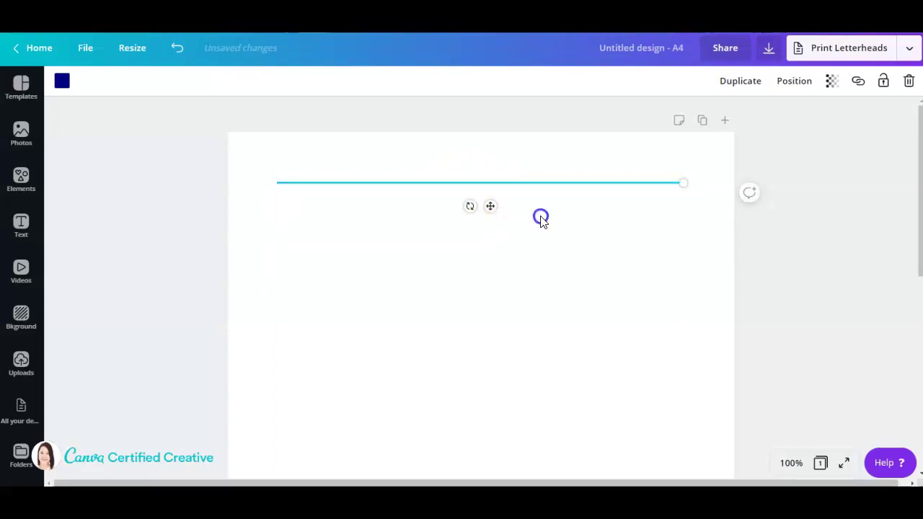
pyautogui.click(540, 216)
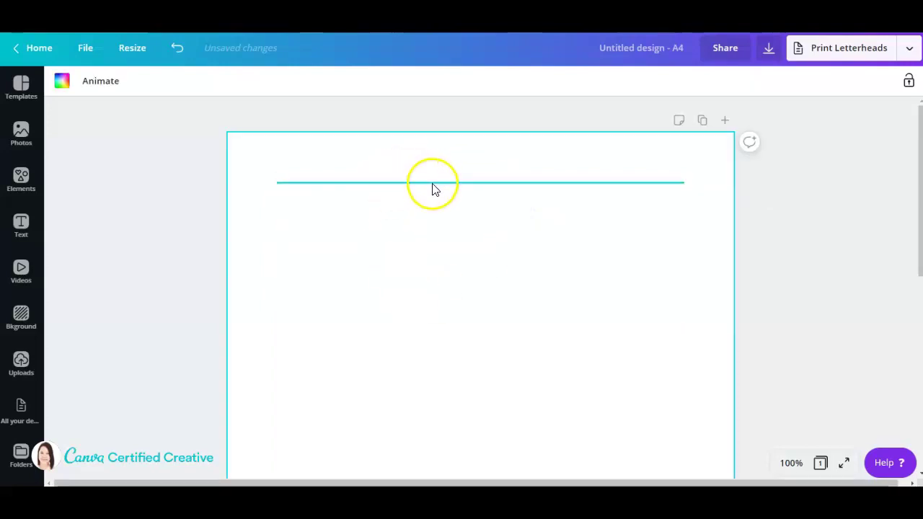
pyautogui.click(670, 322)
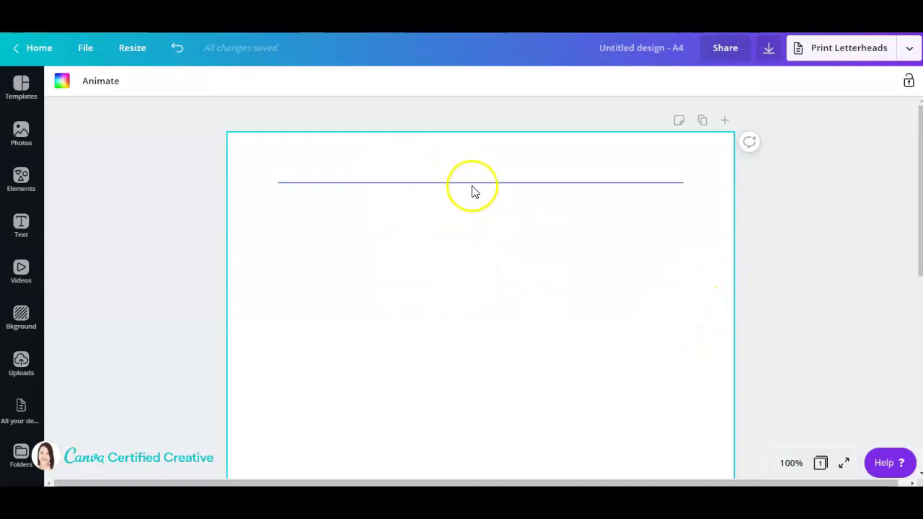
pyautogui.click(480, 183)
pyautogui.moveTo(480, 189)
pyautogui.mouseDown()
pyautogui.moveTo(479, 199)
pyautogui.moveTo(479, 186)
pyautogui.mouseUp()
pyautogui.click(470, 243)
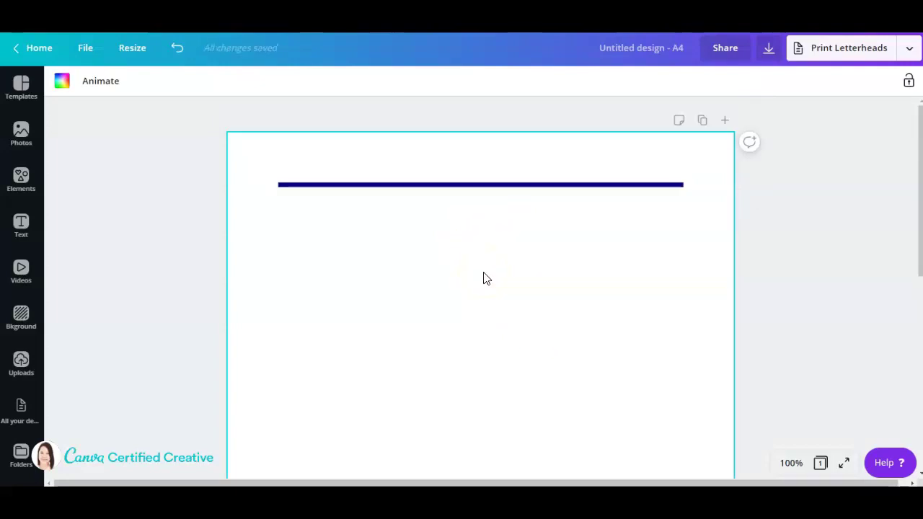
# - Duplicate the navy bar and align the copy just beneath it with a small gap
pyautogui.click(472, 186)
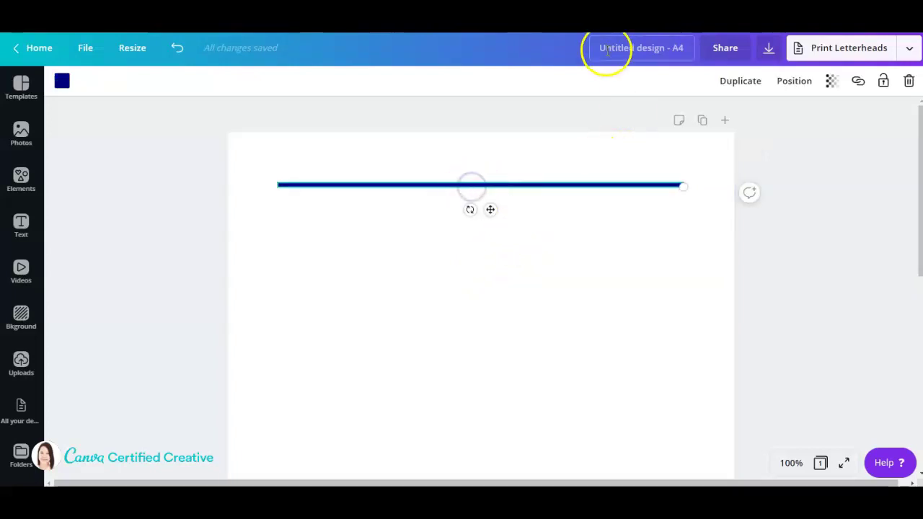
pyautogui.click(734, 83)
pyautogui.click(505, 279)
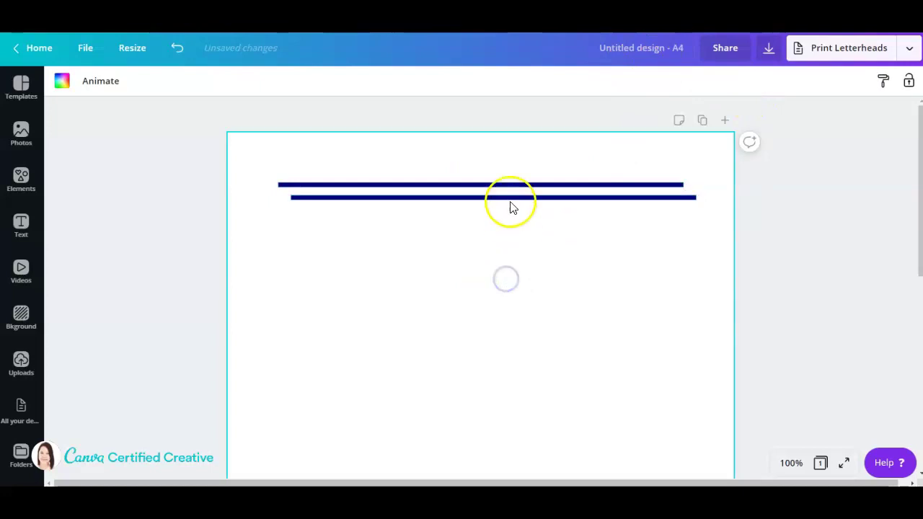
pyautogui.moveTo(511, 206); pyautogui.dragTo(493, 192)
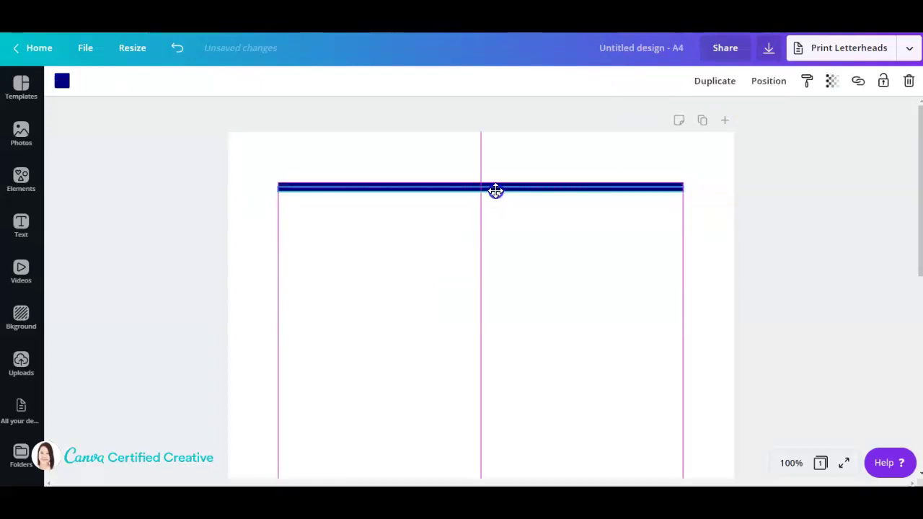
pyautogui.moveTo(496, 190); pyautogui.dragTo(495, 191)
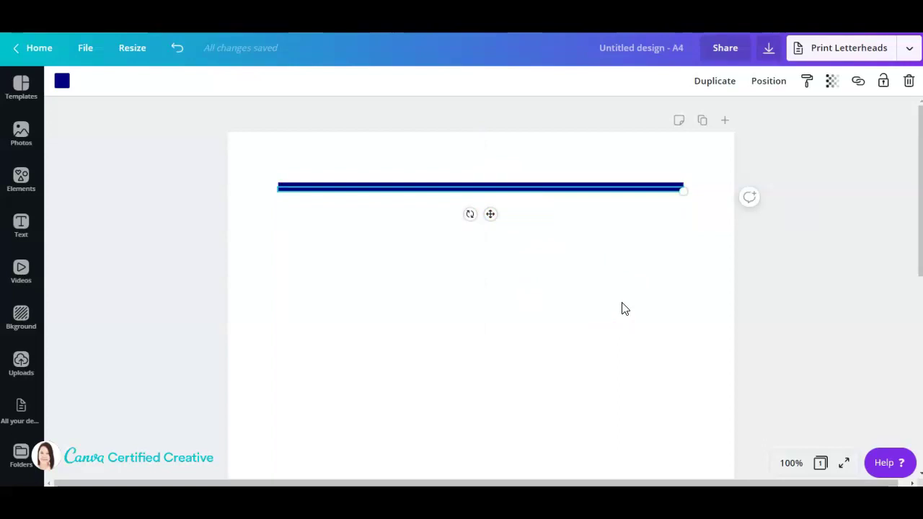
pyautogui.press('Down')
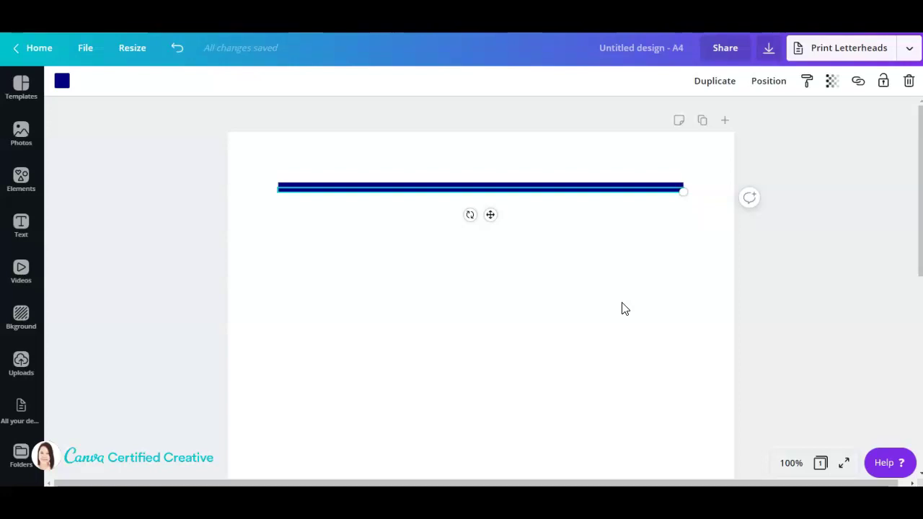
pyautogui.press('Down')
pyautogui.press('Down')
pyautogui.press('Down')
pyautogui.press('Down')
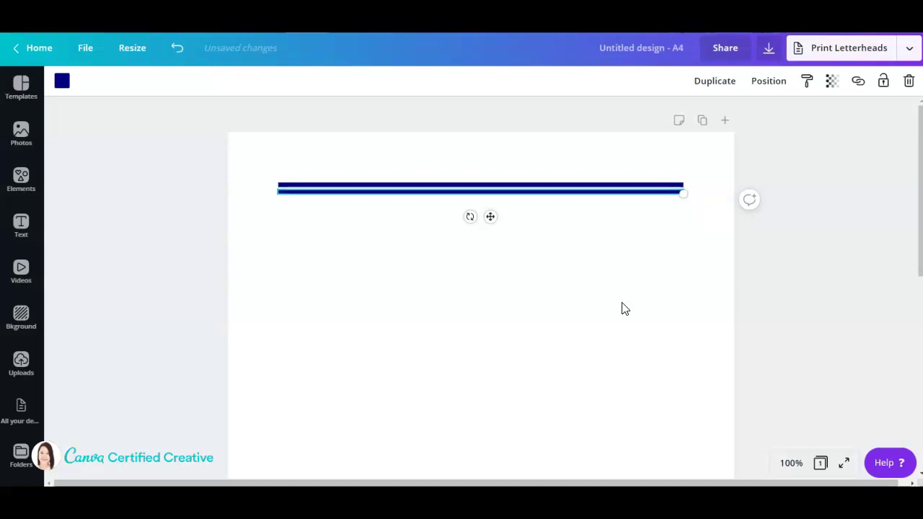
pyautogui.click(654, 263)
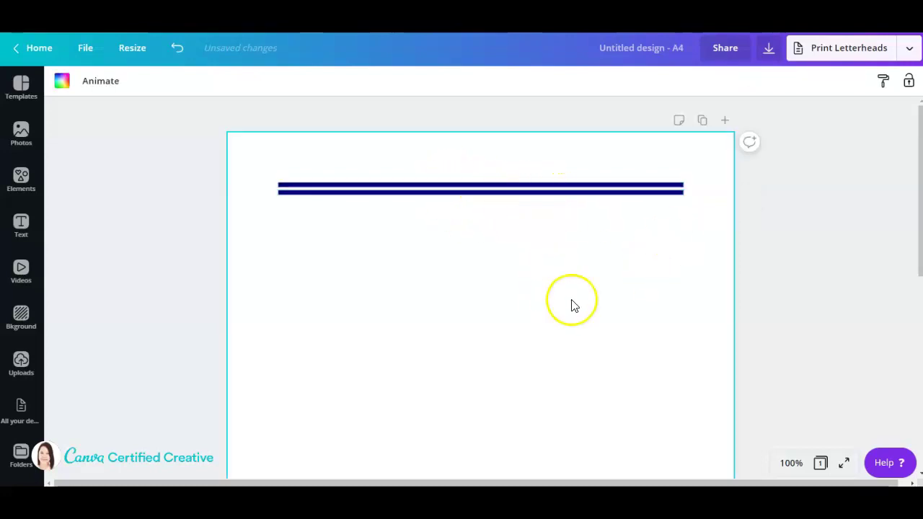
# - Shift both navy bars up slightly on the page
pyautogui.click(408, 332)
pyautogui.click(517, 243)
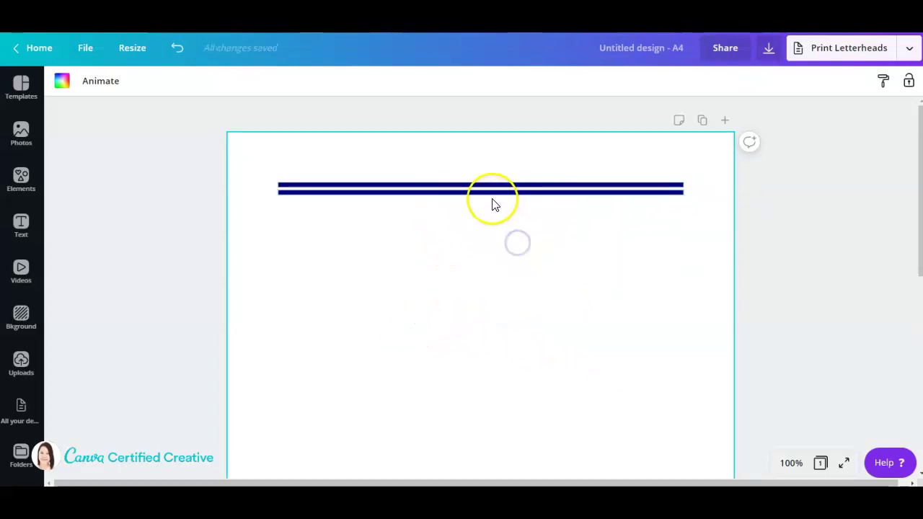
pyautogui.click(484, 192)
pyautogui.click(550, 248)
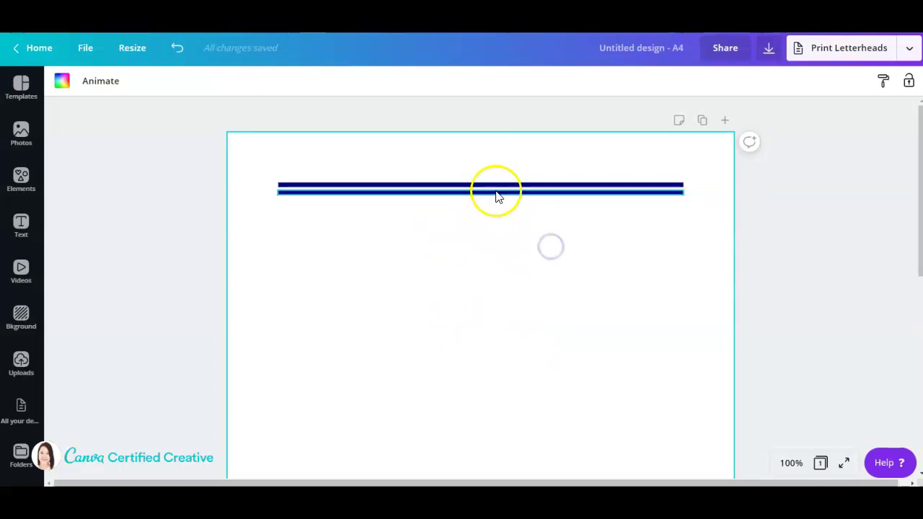
pyautogui.moveTo(496, 197); pyautogui.dragTo(495, 187)
pyautogui.click(579, 251)
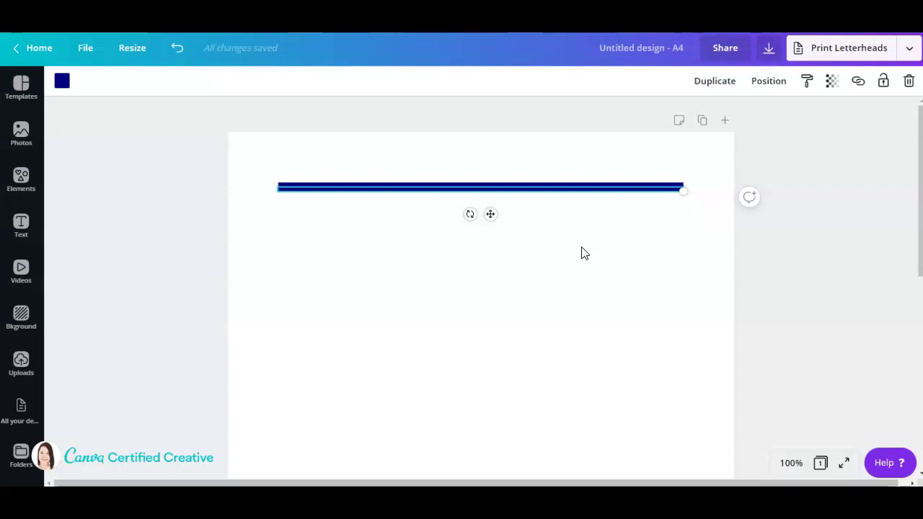
# - Copy the lower bar with Ctrl+D and nudge the lower navy bar further down
pyautogui.hotkey('ctrl', 'd')
pyautogui.click(539, 233)
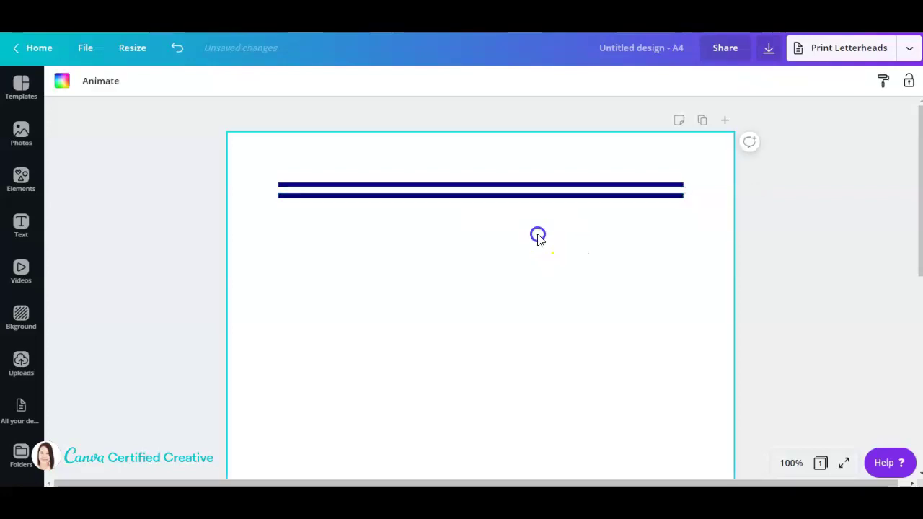
pyautogui.click(407, 159)
pyautogui.click(464, 247)
pyautogui.click(468, 196)
pyautogui.click(501, 196)
pyautogui.hotkey('shift', 'Down')
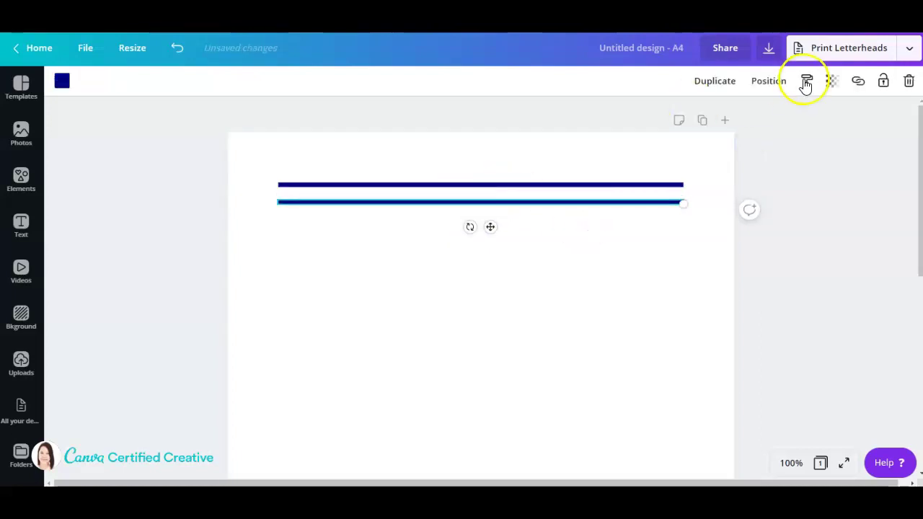
pyautogui.click(608, 332)
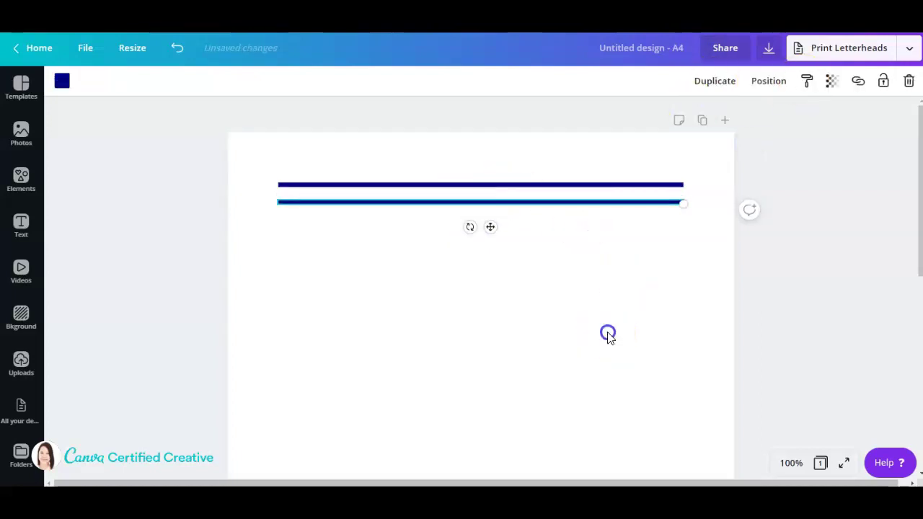
pyautogui.click(492, 204)
pyautogui.click(625, 285)
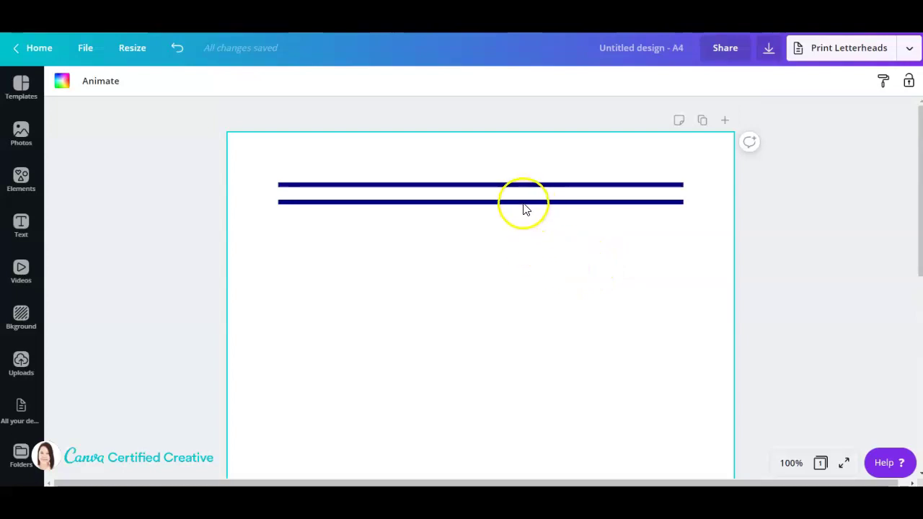
# - Duplicate a third bar, align it with the others and nudge it down to even spacing
pyautogui.click(590, 203)
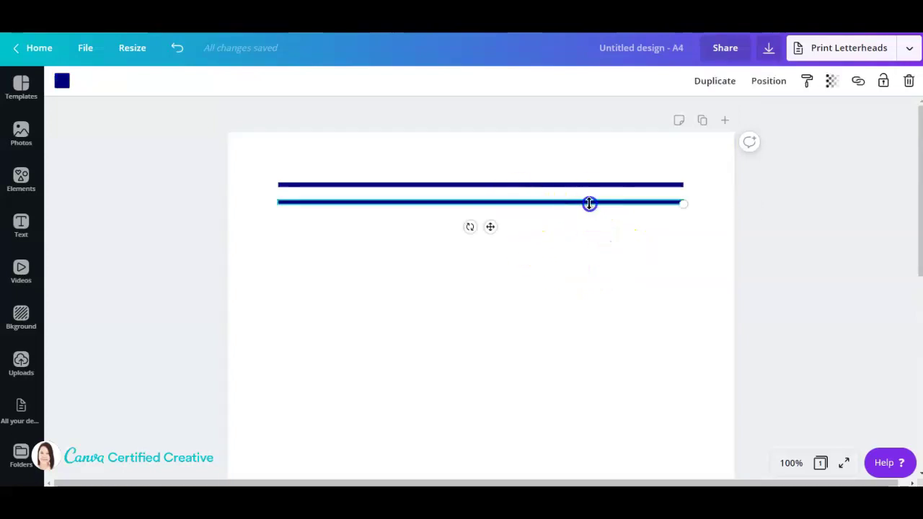
pyautogui.click(721, 83)
pyautogui.click(596, 263)
pyautogui.moveTo(571, 213); pyautogui.dragTo(555, 206)
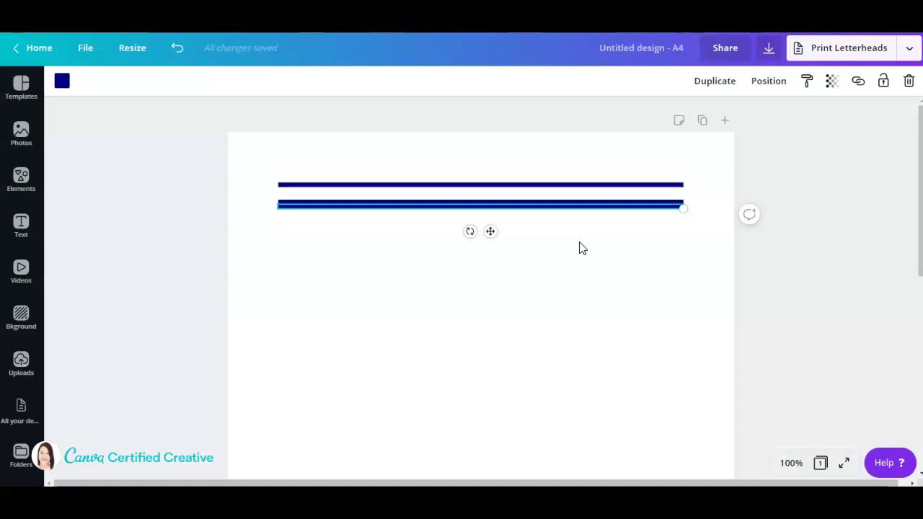
pyautogui.hotkey('shift', 'Down')
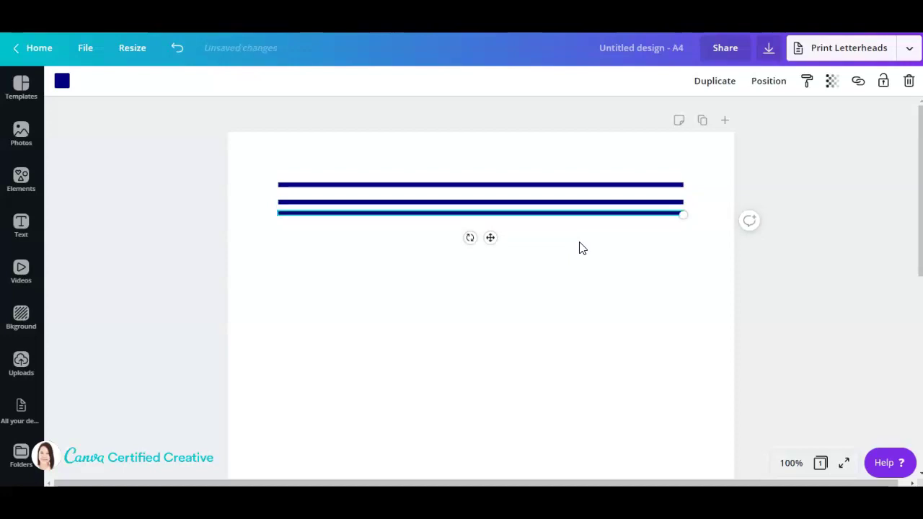
pyautogui.hotkey('shift', 'Down')
pyautogui.click(581, 260)
pyautogui.click(264, 209)
pyautogui.moveTo(249, 175); pyautogui.dragTo(685, 239)
# - Duplicate the three lines and slot the copies into the gaps between the originals
pyautogui.click(275, 185)
pyautogui.moveTo(258, 171); pyautogui.dragTo(369, 226)
pyautogui.click(558, 339)
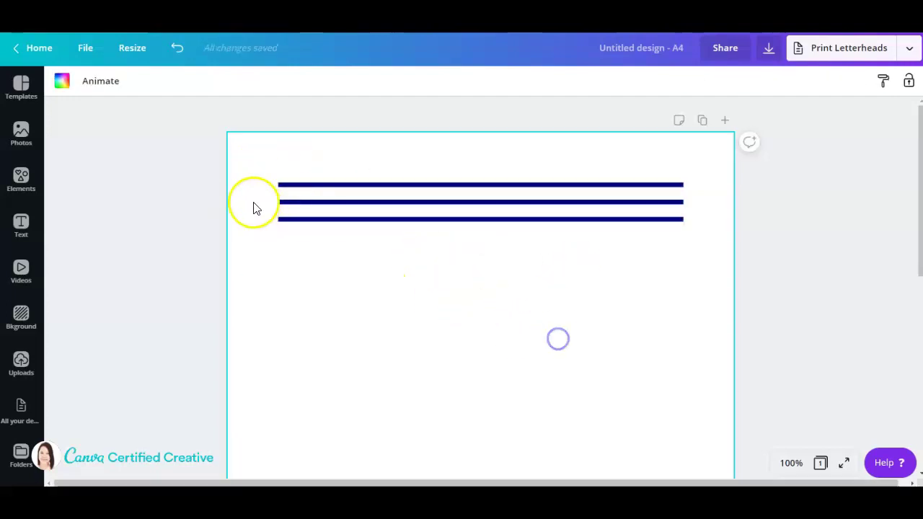
pyautogui.moveTo(246, 199); pyautogui.dragTo(507, 262)
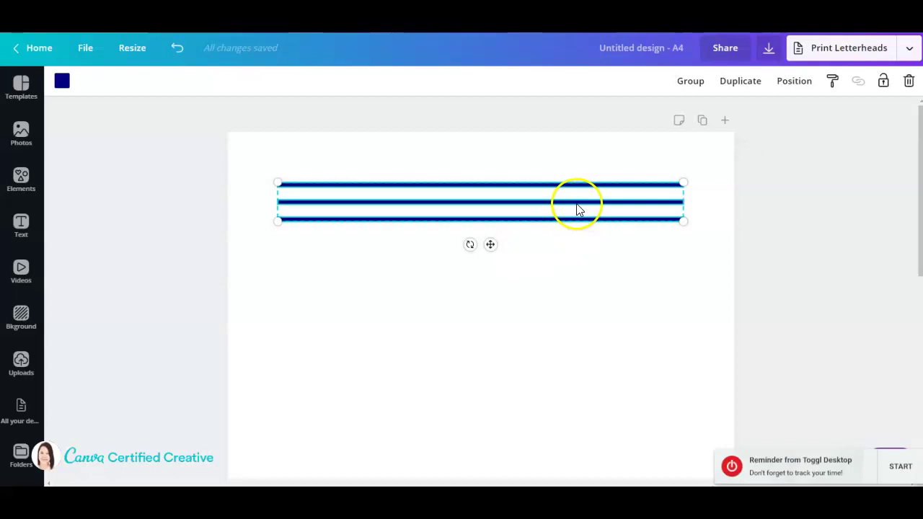
pyautogui.click(724, 80)
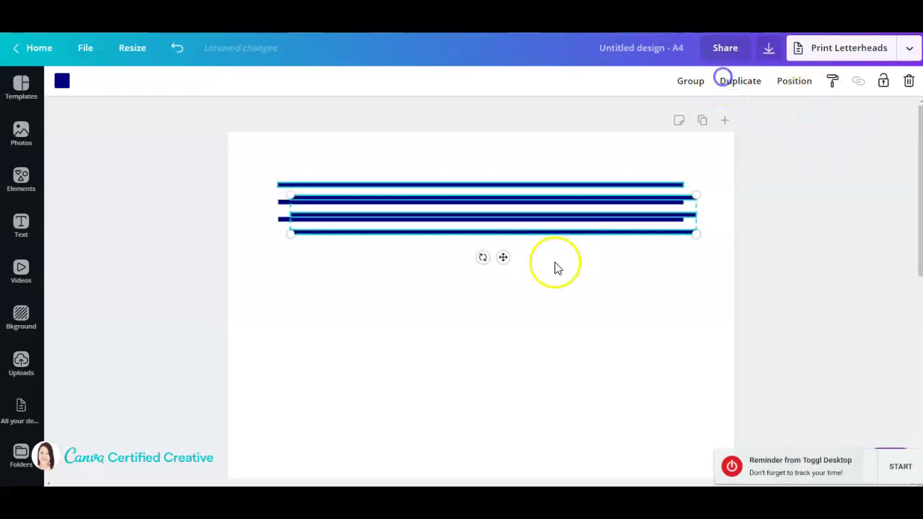
pyautogui.moveTo(529, 216); pyautogui.dragTo(518, 239)
pyautogui.hotkey('shift', 'Down')
# - Marquee-select all six lines to check their spacing, then clear the selection
pyautogui.click(632, 345)
pyautogui.click(266, 176)
pyautogui.moveTo(266, 176); pyautogui.dragTo(748, 320)
pyautogui.click(599, 371)
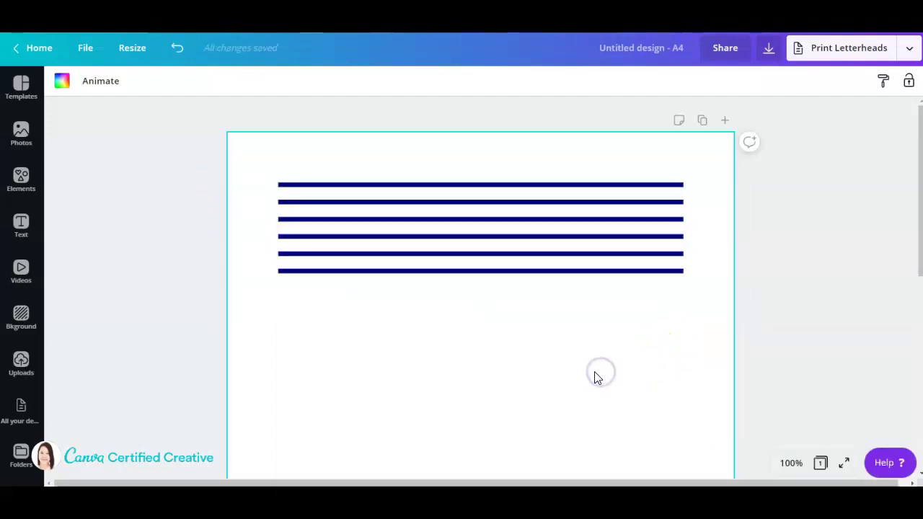
pyautogui.moveTo(289, 177); pyautogui.dragTo(819, 365)
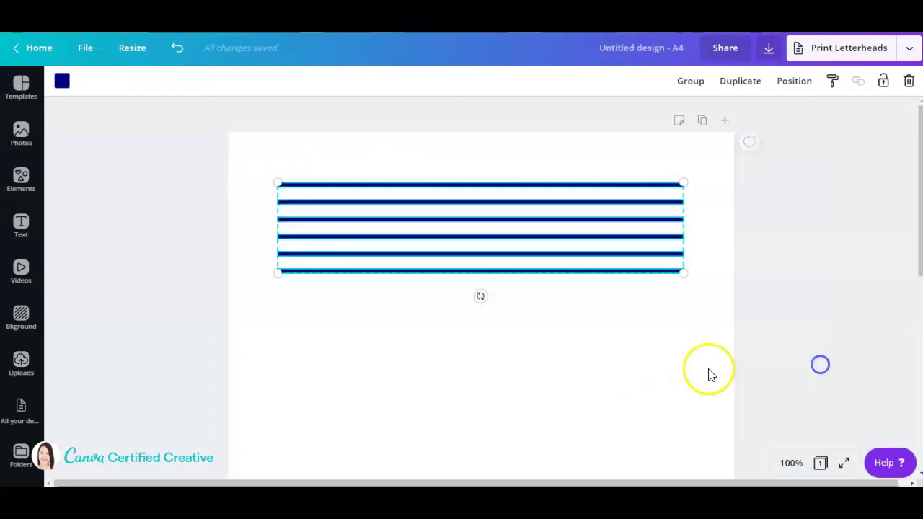
pyautogui.click(609, 346)
pyautogui.moveTo(258, 169); pyautogui.dragTo(693, 377)
pyautogui.click(684, 336)
pyautogui.scroll(-2, 552, 338)
pyautogui.scroll(2, 554, 317)
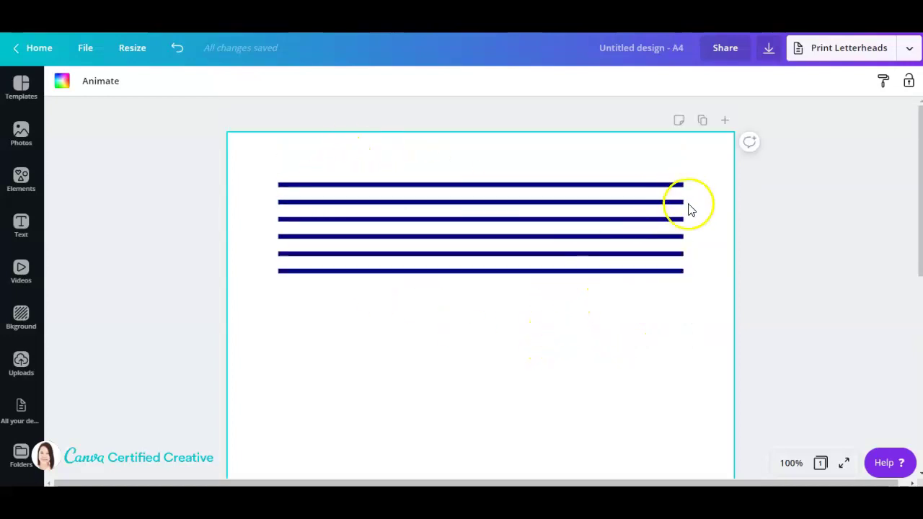
# - Duplicate the bottom horizontal line, turn the copy vertical and place it at the lines' left ends
pyautogui.click(392, 274)
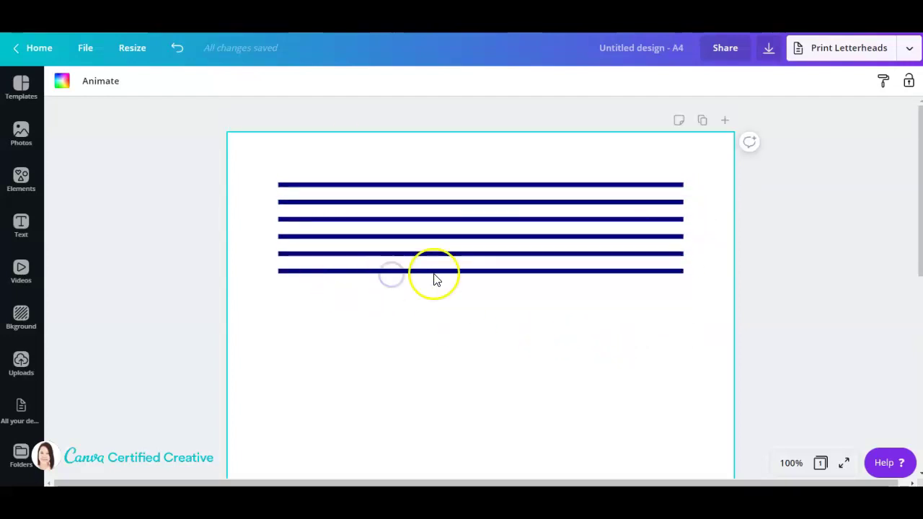
pyautogui.click(457, 272)
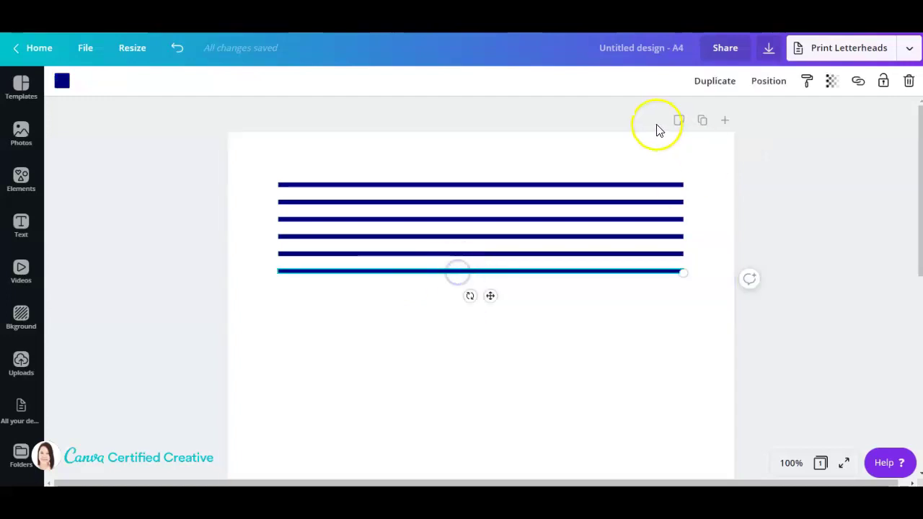
pyautogui.click(711, 81)
pyautogui.moveTo(513, 290); pyautogui.dragTo(582, 344)
pyautogui.click(512, 239)
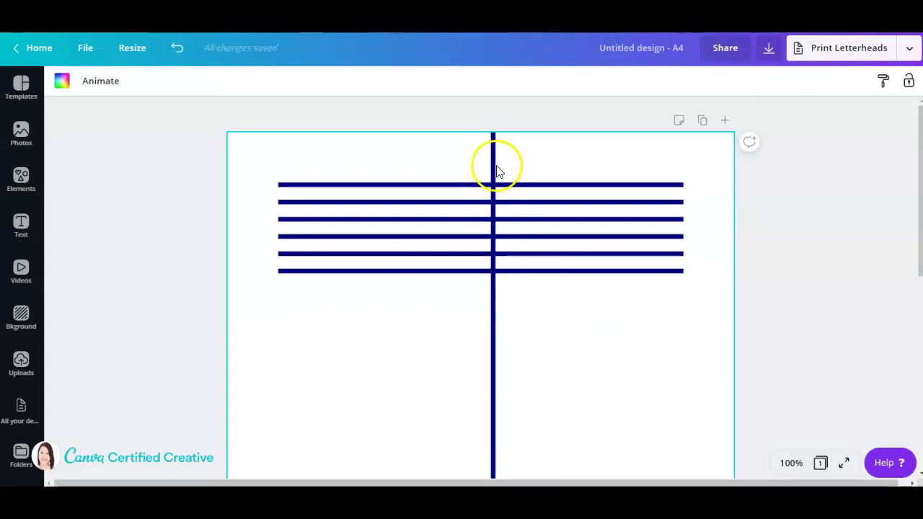
pyautogui.moveTo(494, 167); pyautogui.dragTo(282, 210)
# - Stretch the vertical bar to the lines' height and slim it back into a thin bar
pyautogui.scroll(-5, 332, 344)
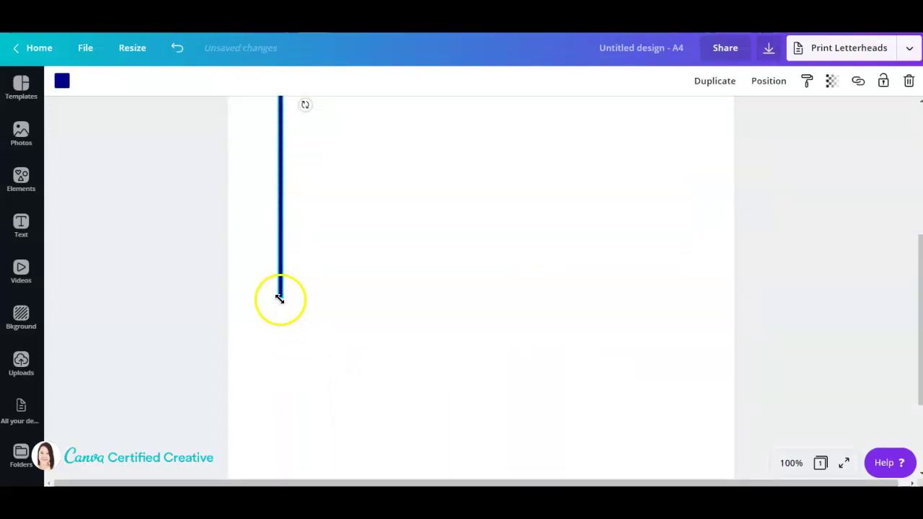
pyautogui.scroll(5, 392, 344)
pyautogui.click(382, 361)
pyautogui.scroll(-4, 339, 382)
pyautogui.click(281, 351)
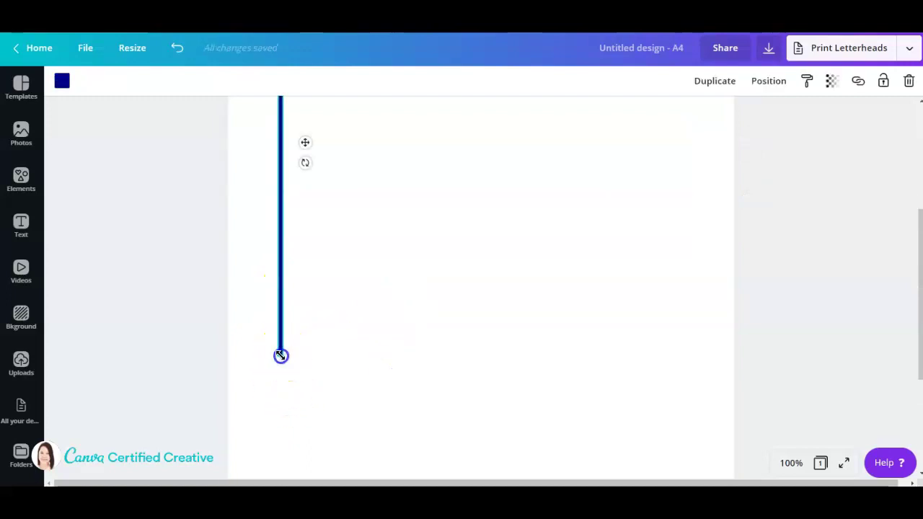
pyautogui.moveTo(281, 349); pyautogui.dragTo(310, 282)
pyautogui.click(385, 313)
pyautogui.click(294, 312)
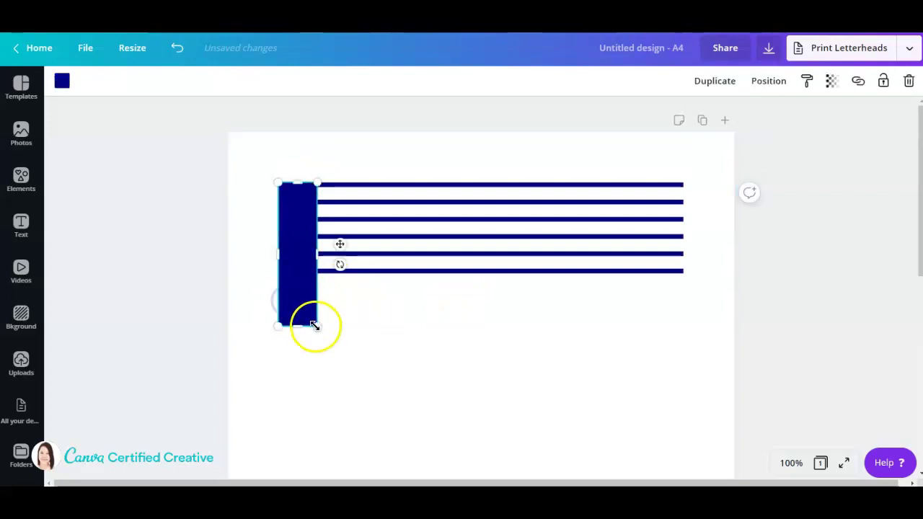
pyautogui.moveTo(315, 326); pyautogui.dragTo(282, 277)
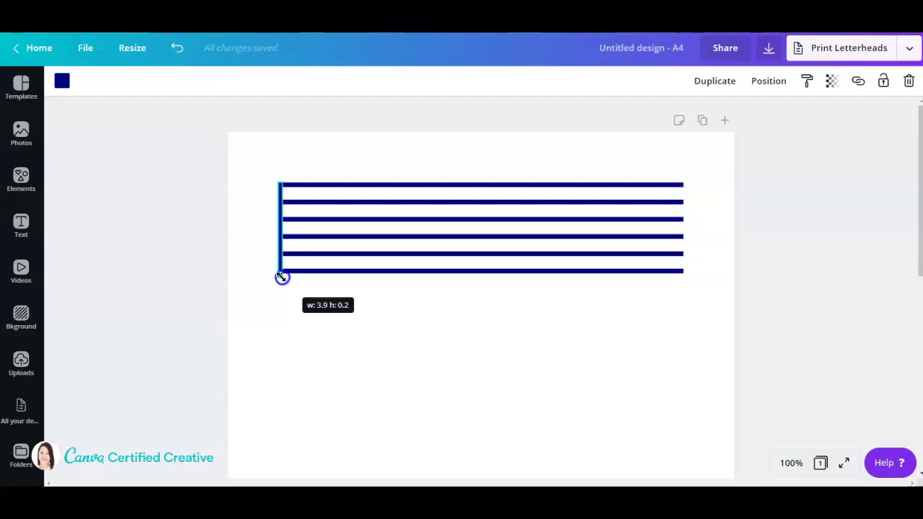
# - Fine-tune the vertical bar's height and thickness to match the six horizontal lines
pyautogui.click(468, 295)
pyautogui.click(439, 183)
pyautogui.click(501, 346)
pyautogui.click(280, 225)
pyautogui.click(280, 278)
pyautogui.moveTo(281, 276); pyautogui.dragTo(282, 271)
pyautogui.click(367, 313)
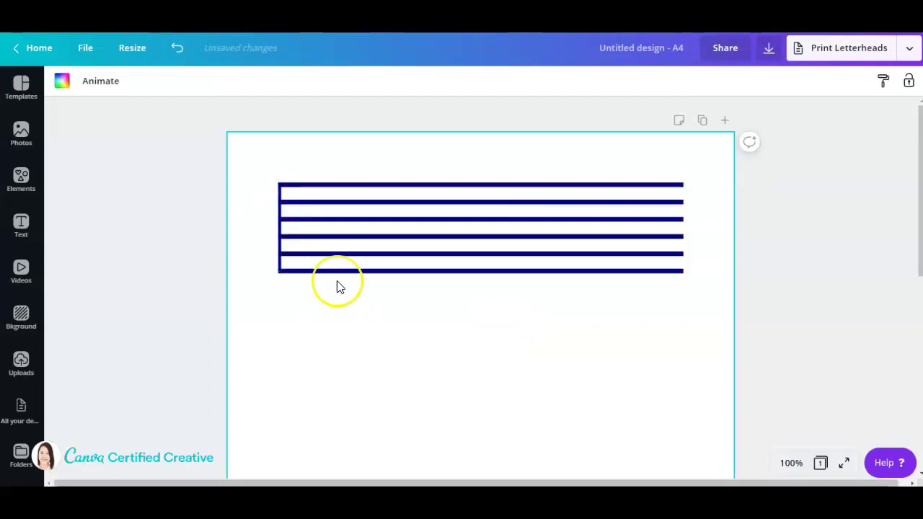
pyautogui.click(281, 206)
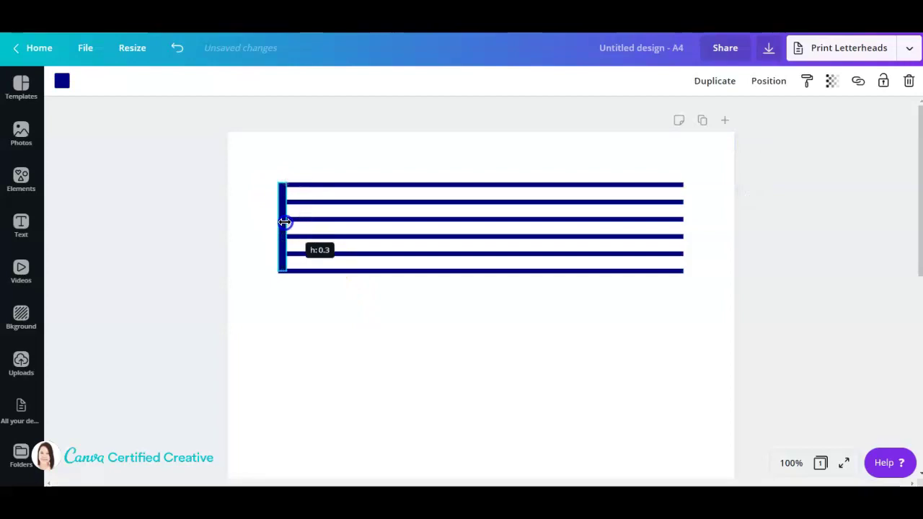
pyautogui.moveTo(281, 222); pyautogui.dragTo(283, 224)
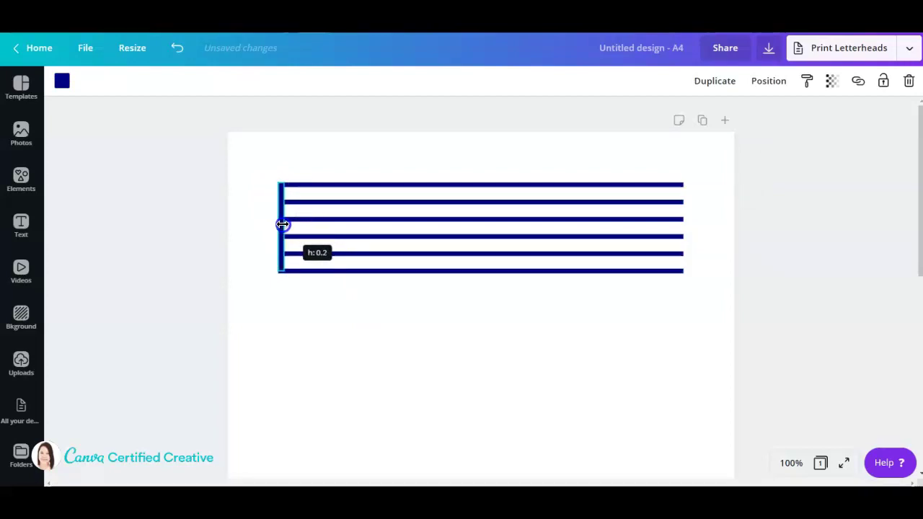
pyautogui.click(363, 344)
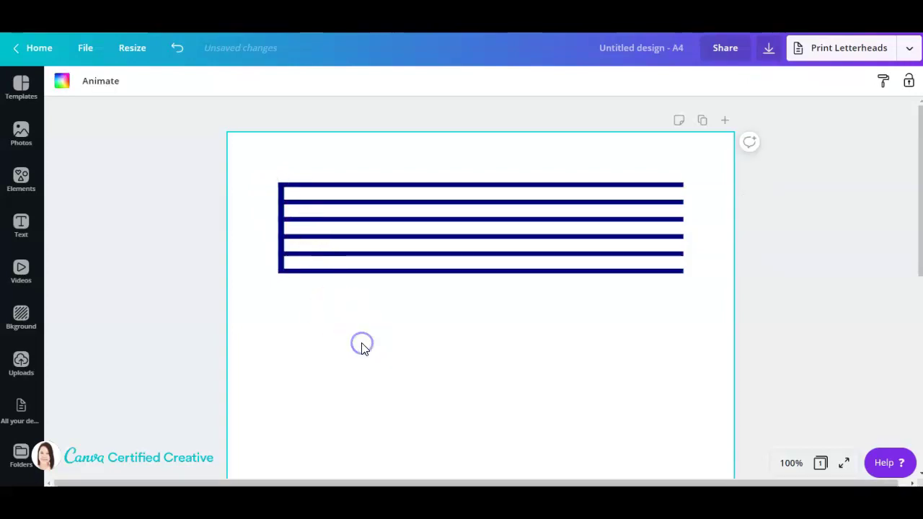
pyautogui.click(283, 220)
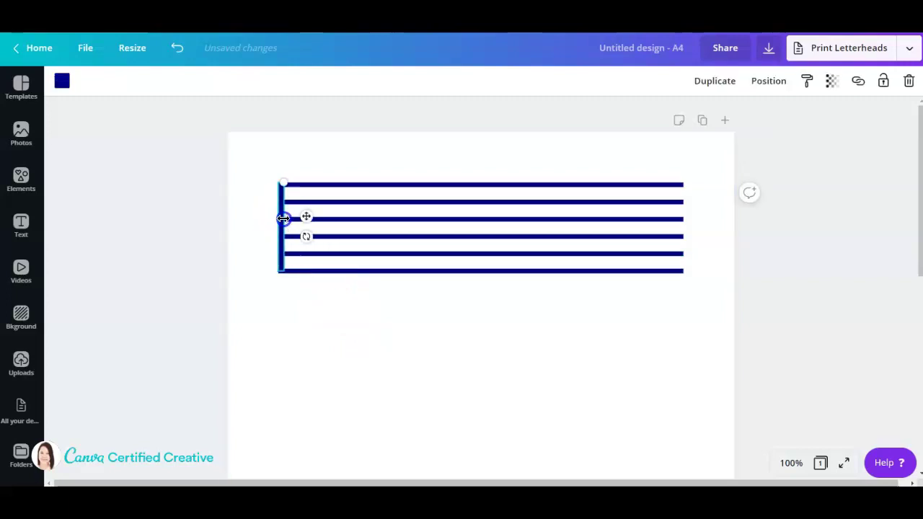
pyautogui.moveTo(284, 218); pyautogui.dragTo(283, 221)
pyautogui.click(293, 322)
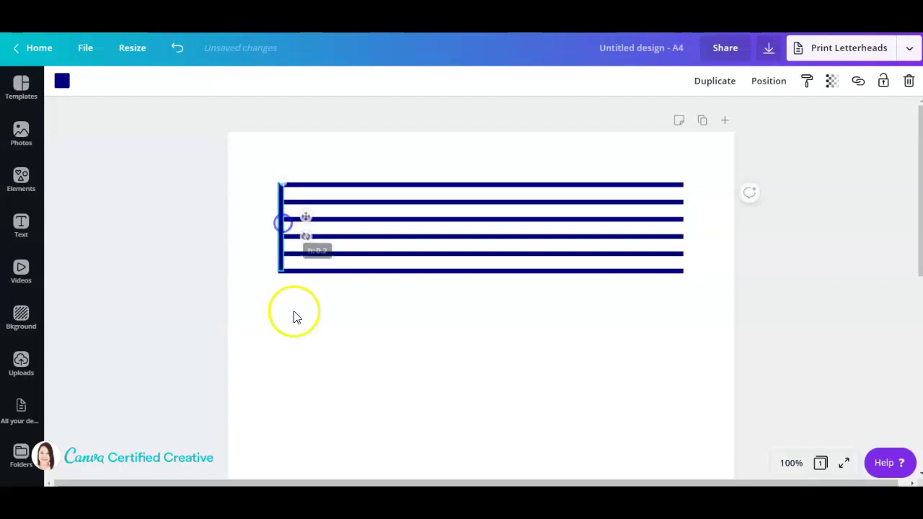
# - Check the lines together, then make a copy of the left vertical bar
pyautogui.moveTo(254, 171); pyautogui.dragTo(560, 389)
pyautogui.click(563, 393)
pyautogui.click(282, 206)
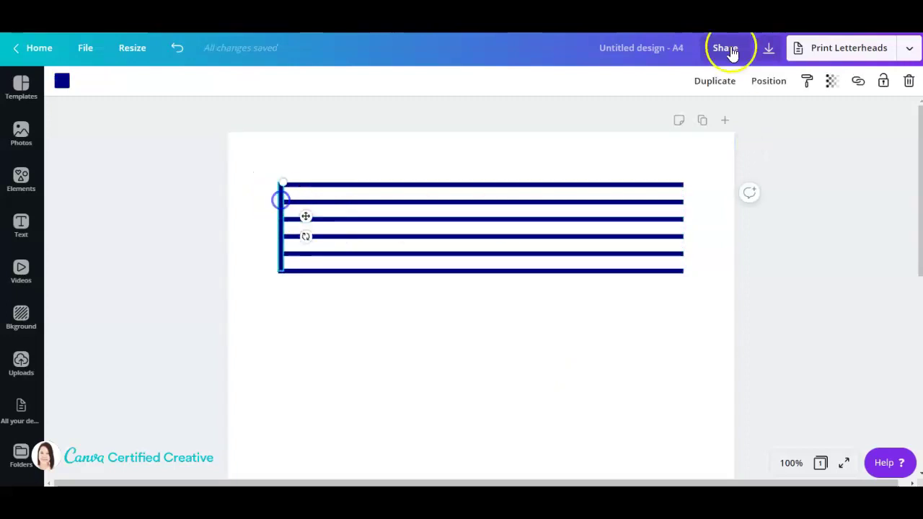
pyautogui.click(711, 80)
pyautogui.click(484, 418)
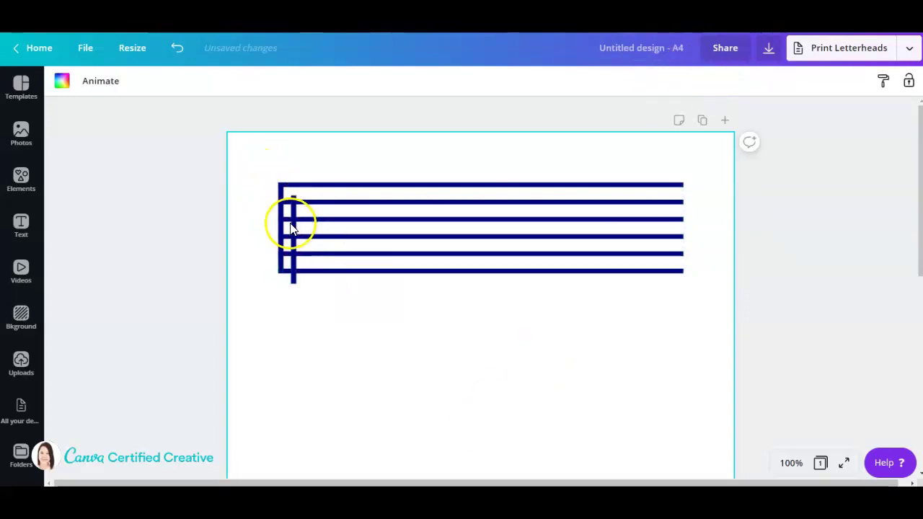
# - Move the copied vertical bar to the right ends of the horizontal lines
pyautogui.moveTo(293, 222); pyautogui.dragTo(678, 208)
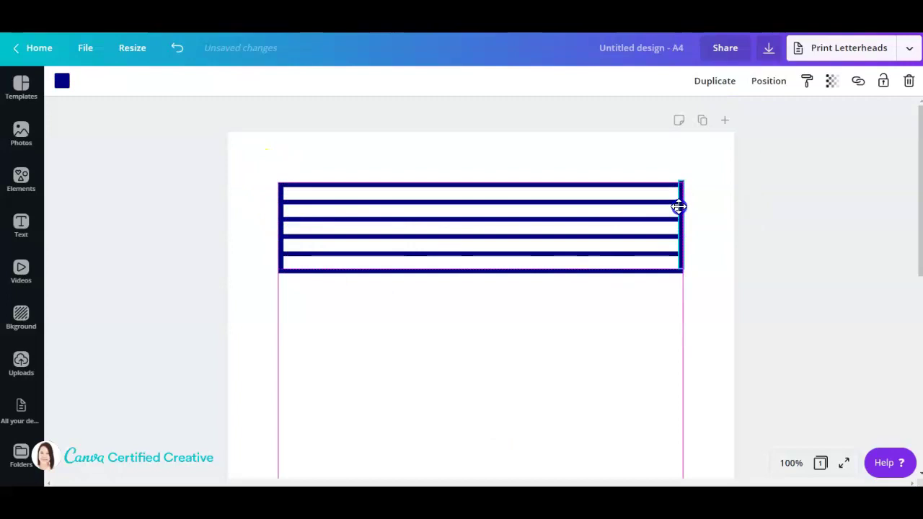
pyautogui.click(616, 356)
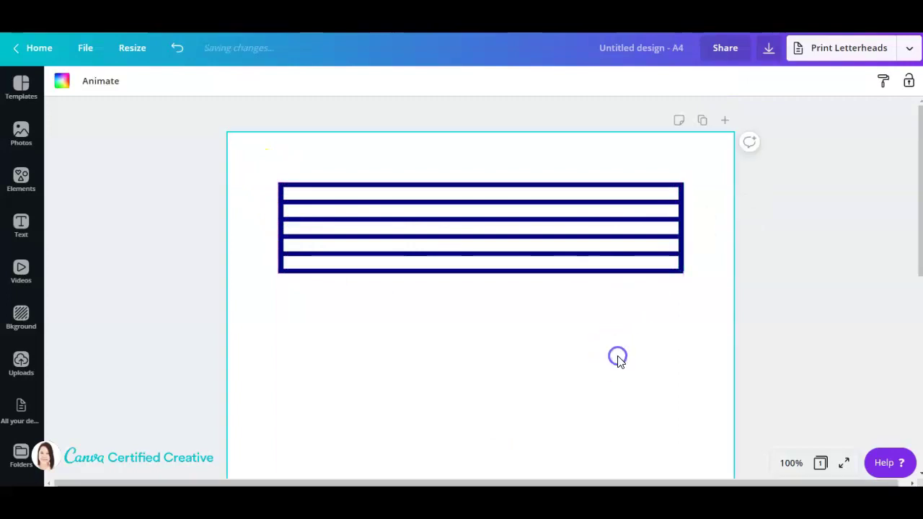
pyautogui.click(679, 222)
# - Delete the right vertical bar and then the left vertical bar
pyautogui.click(683, 238)
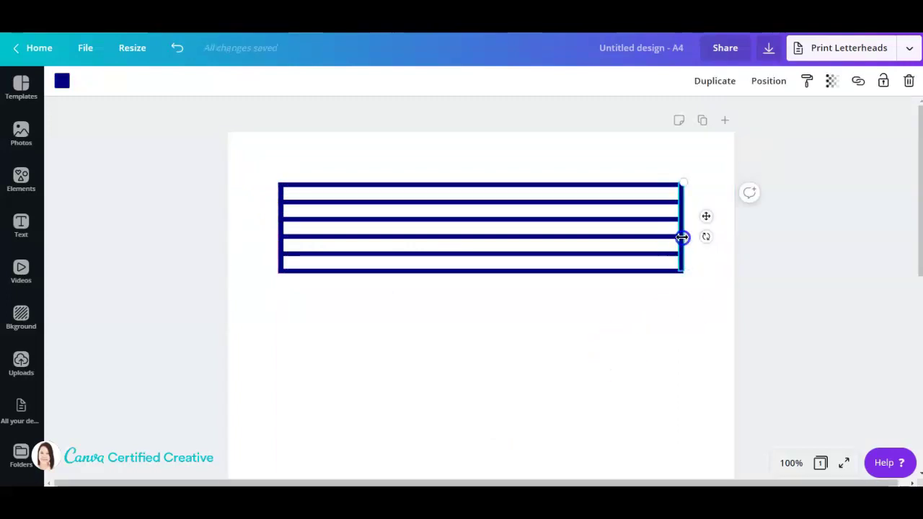
pyautogui.click(909, 83)
pyautogui.click(282, 243)
pyautogui.click(909, 81)
pyautogui.click(489, 354)
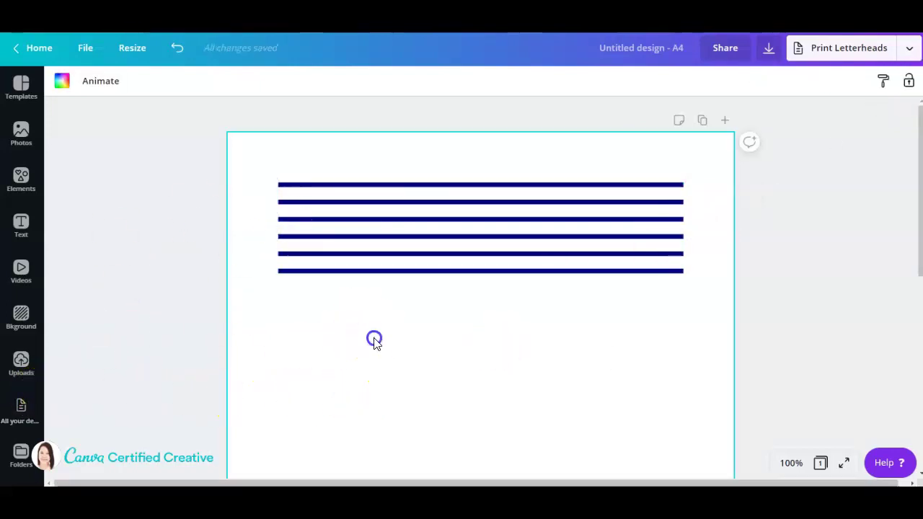
# - Search Elements for 'square' and add a navy square frame to the page
pyautogui.click(24, 189)
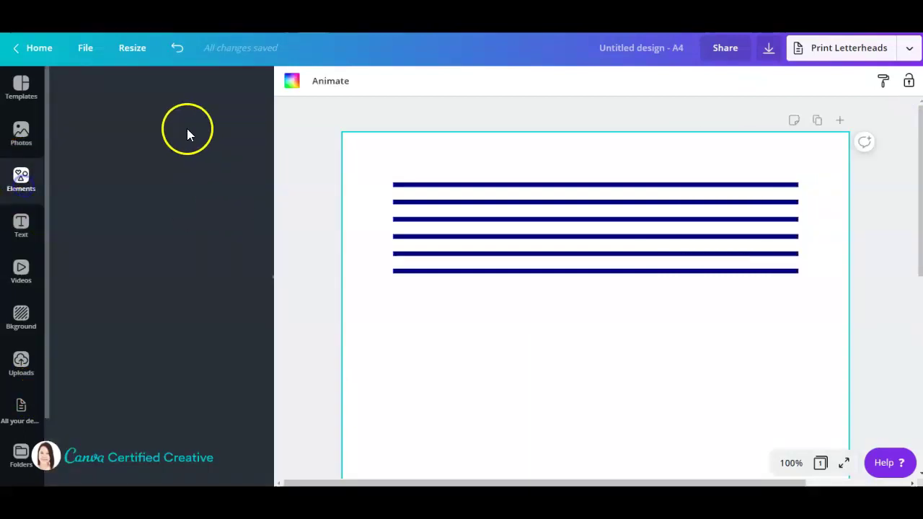
pyautogui.click(136, 88)
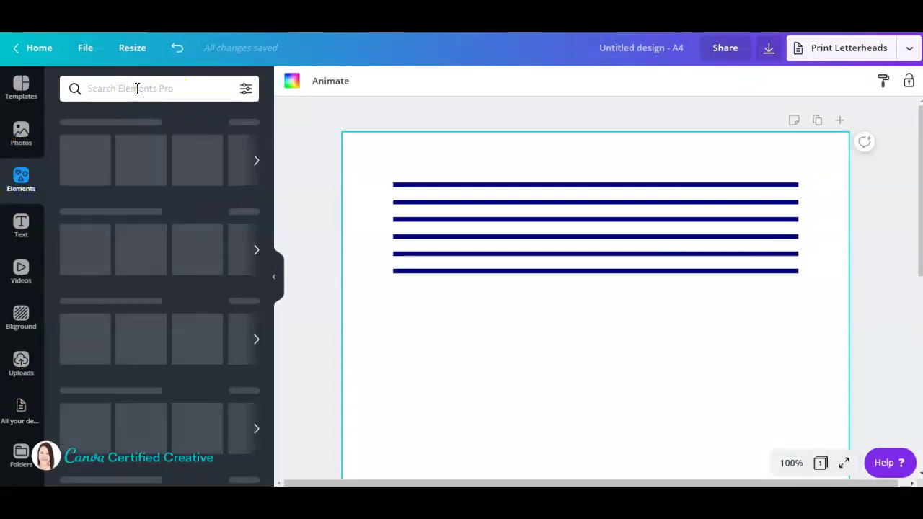
pyautogui.write('square')
pyautogui.press('Return')
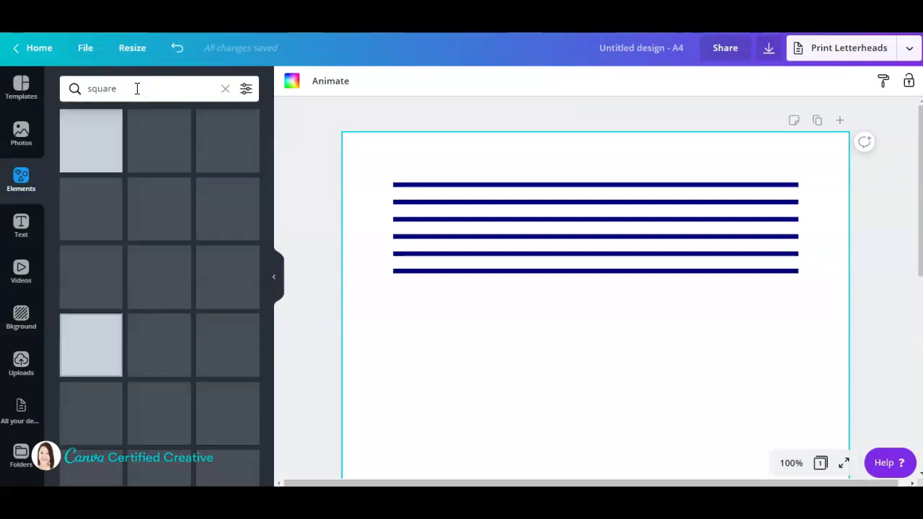
pyautogui.click(172, 147)
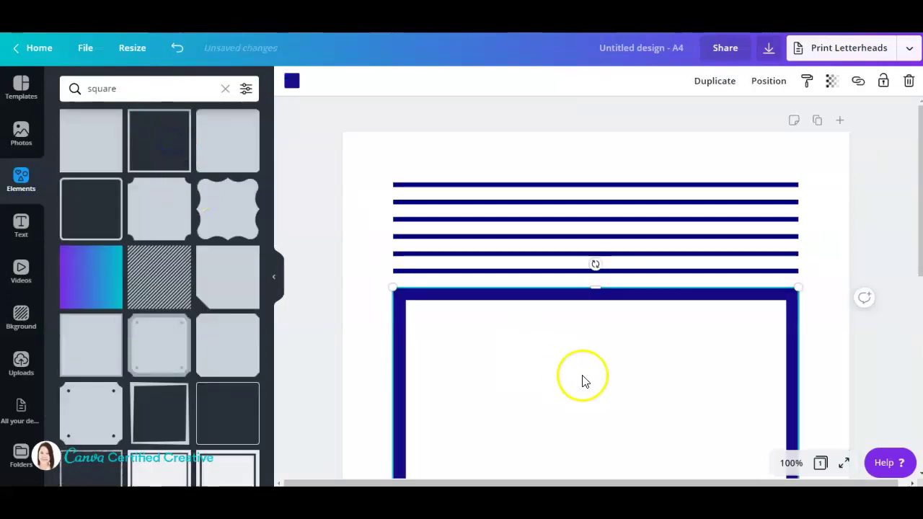
# - Resize the navy square frame to about 4.9 by 4.9
pyautogui.scroll(-3, 585, 375)
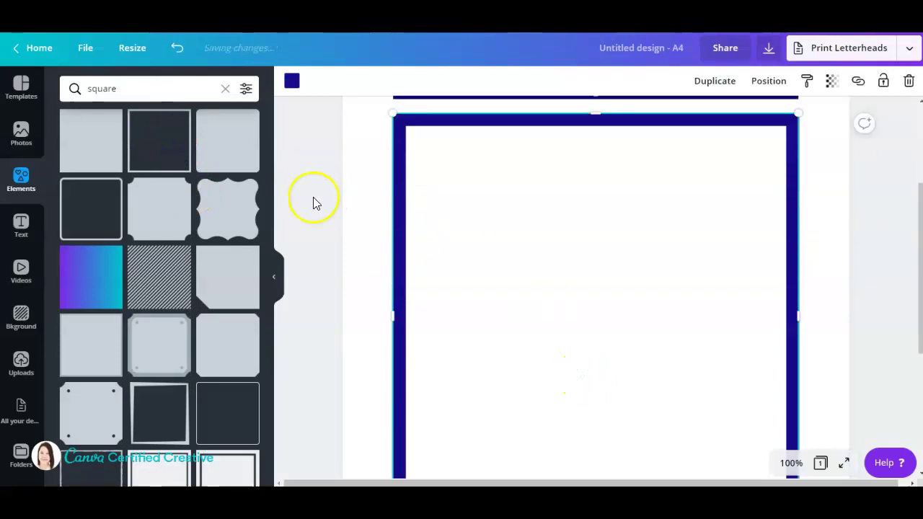
pyautogui.click(273, 276)
pyautogui.scroll(-5, 598, 309)
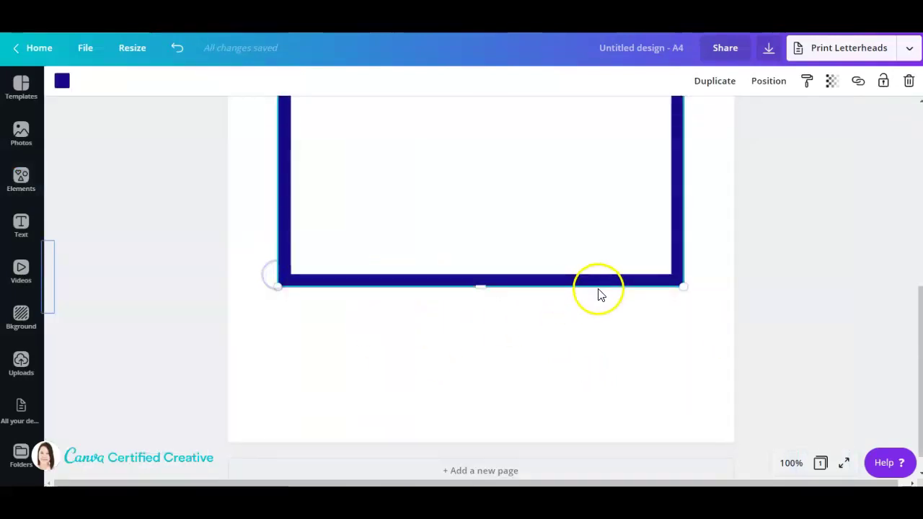
pyautogui.scroll(7, 639, 310)
pyautogui.scroll(-5, 707, 295)
pyautogui.click(704, 290)
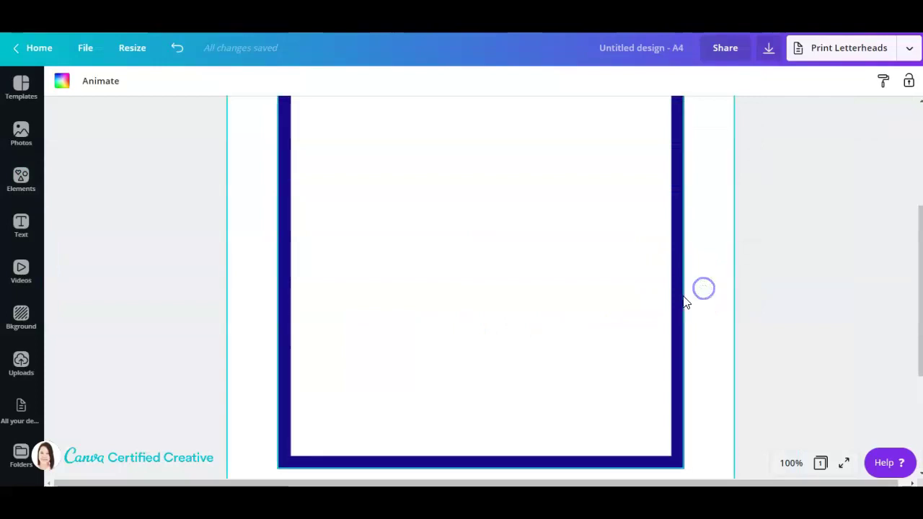
pyautogui.scroll(3, 472, 286)
pyautogui.scroll(-5, 509, 303)
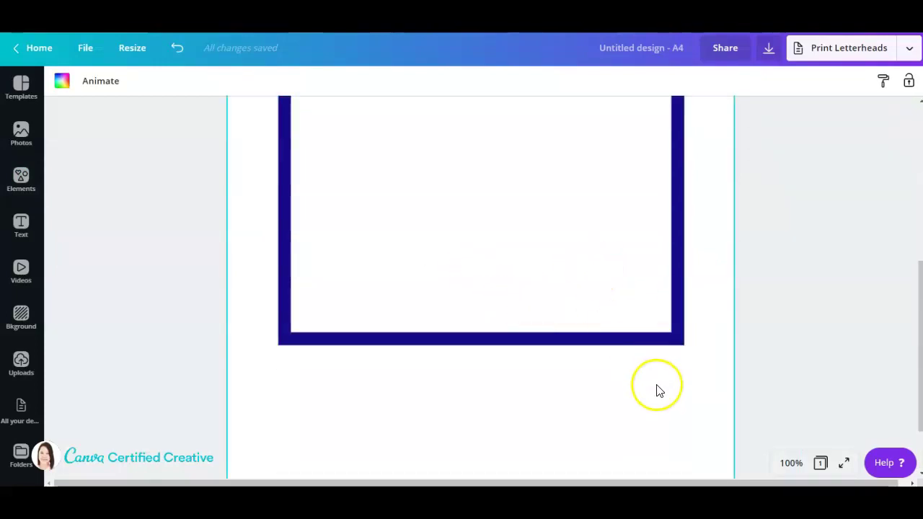
pyautogui.click(677, 339)
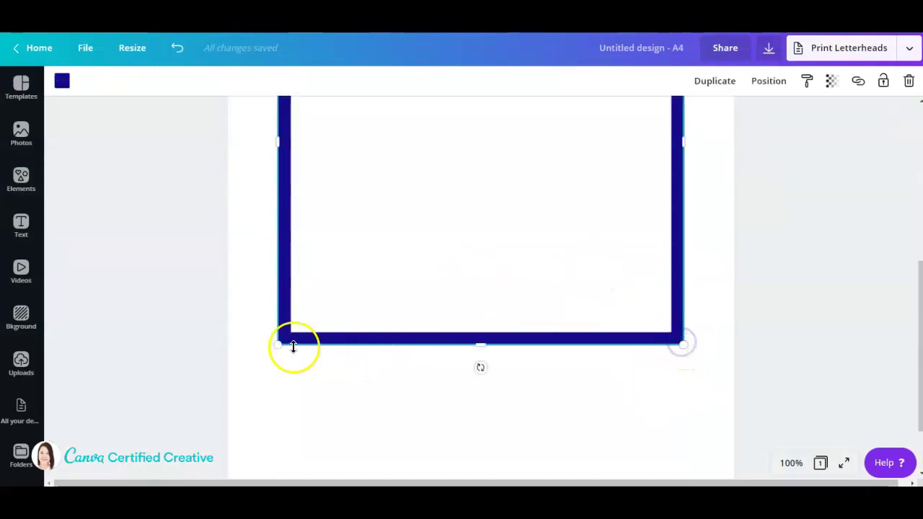
pyautogui.moveTo(277, 346); pyautogui.dragTo(419, 233)
pyautogui.scroll(3, 569, 298)
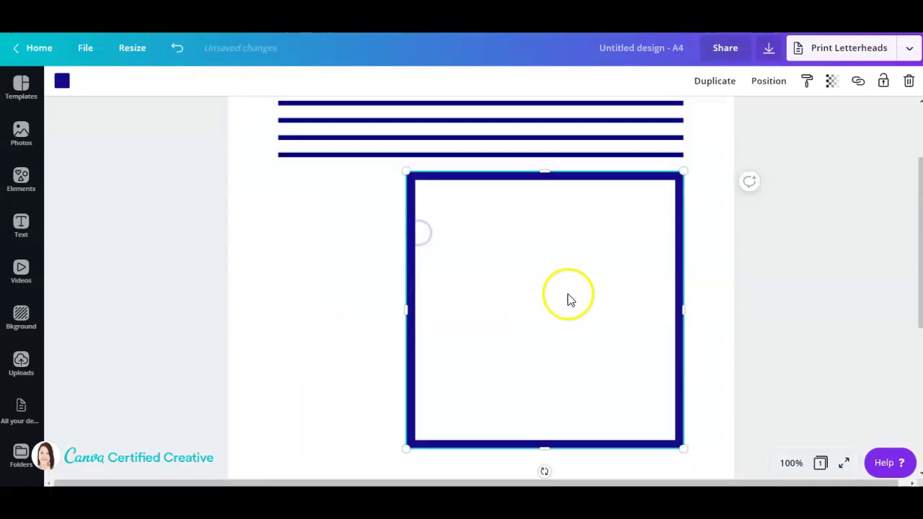
pyautogui.scroll(1, 578, 326)
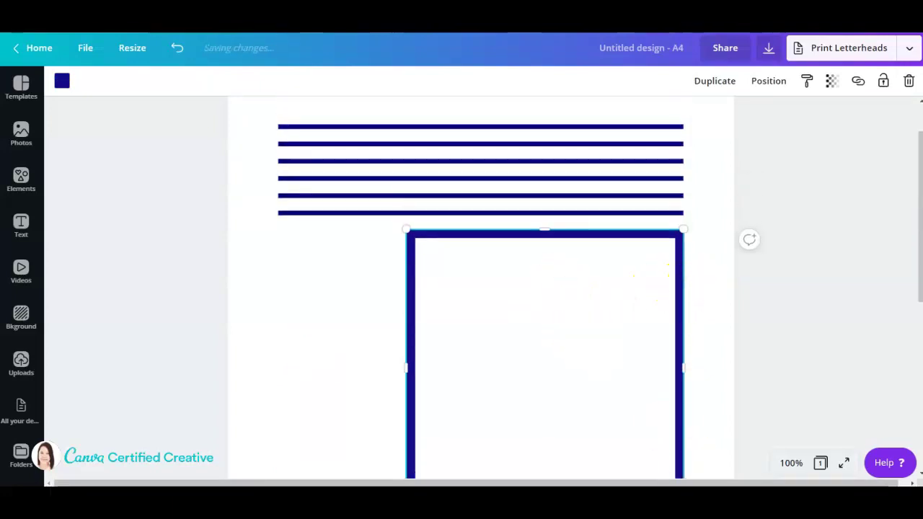
pyautogui.scroll(-4, 674, 324)
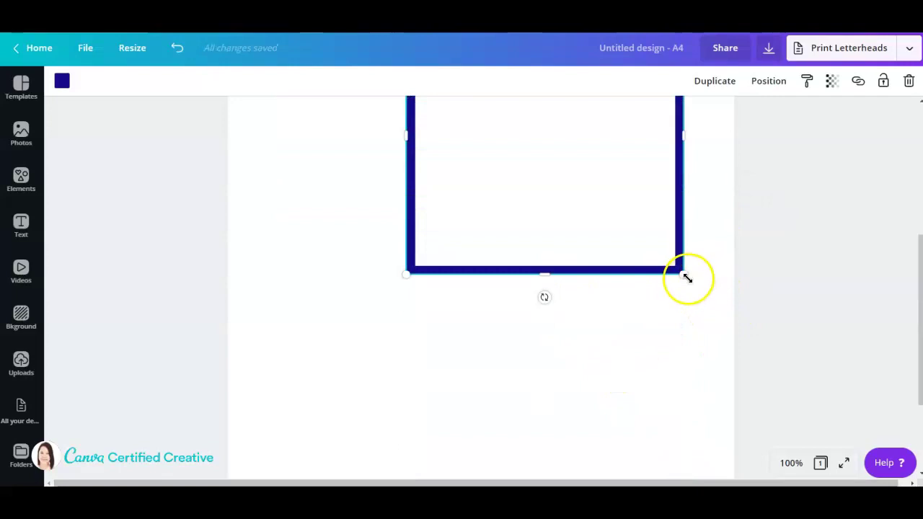
pyautogui.moveTo(687, 274); pyautogui.dragTo(481, 155)
# - Widen the frame to 5.4, align it over the lines' left edge, and shorten it to hug them
pyautogui.scroll(3, 618, 262)
pyautogui.click(657, 270)
pyautogui.click(439, 257)
pyautogui.moveTo(438, 257); pyautogui.dragTo(334, 266)
pyautogui.moveTo(412, 349); pyautogui.dragTo(442, 377)
pyautogui.click(501, 341)
pyautogui.moveTo(387, 313); pyautogui.dragTo(676, 189)
pyautogui.moveTo(478, 267); pyautogui.dragTo(478, 218)
# - Drag the large navy rectangle's top and bottom edges until its height is 0, leaving a thin line
pyautogui.click(495, 296)
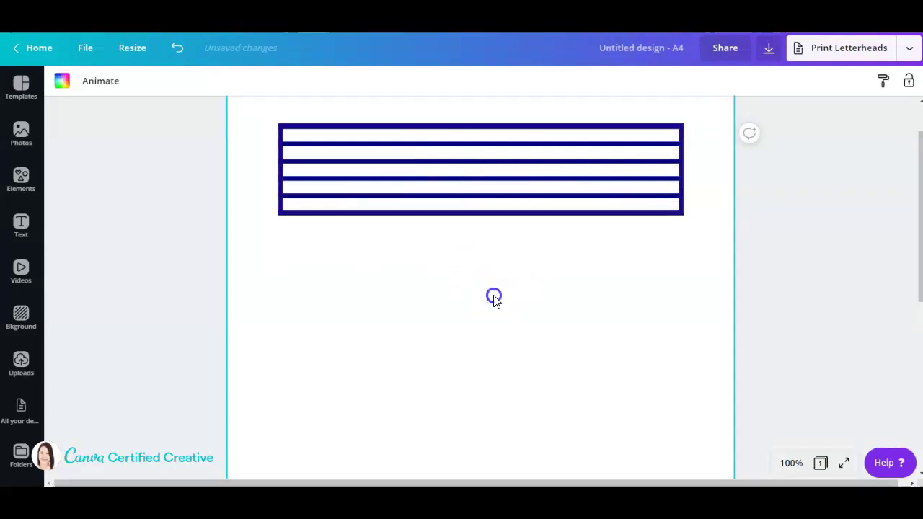
pyautogui.click(583, 350)
pyautogui.scroll(-2, 656, 353)
pyautogui.scroll(3, 570, 353)
pyautogui.scroll(-3, 570, 303)
pyautogui.scroll(2, 596, 303)
pyautogui.scroll(-2, 596, 303)
pyautogui.scroll(3, 596, 303)
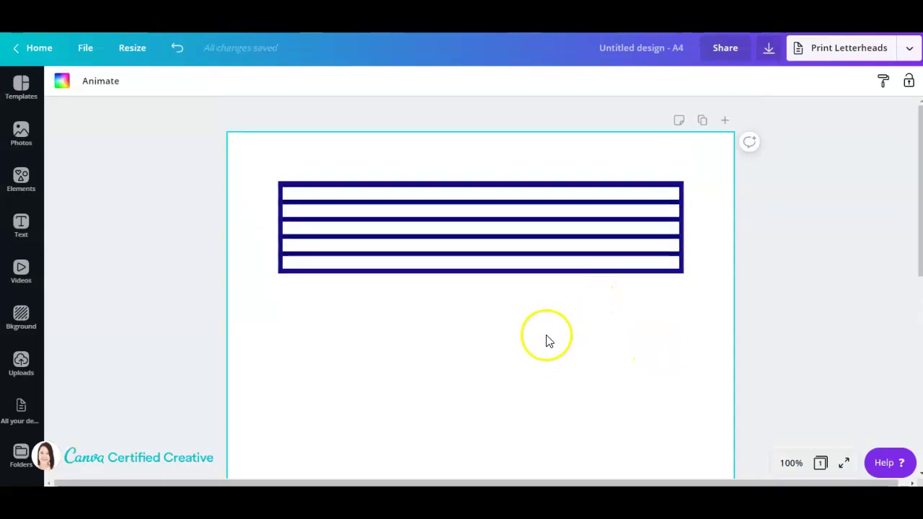
pyautogui.scroll(-3, 536, 349)
pyautogui.click(480, 277)
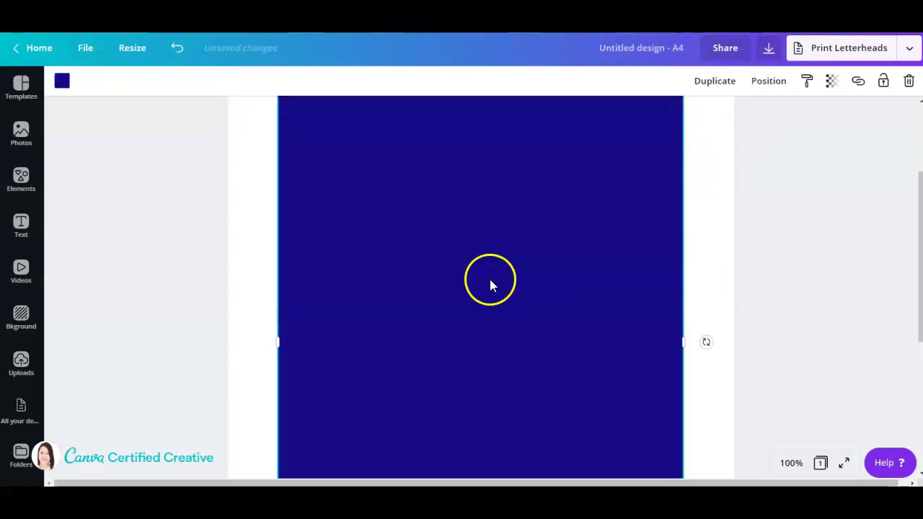
pyautogui.scroll(3, 490, 206)
pyautogui.moveTo(484, 183); pyautogui.dragTo(485, 428)
pyautogui.scroll(-7, 453, 295)
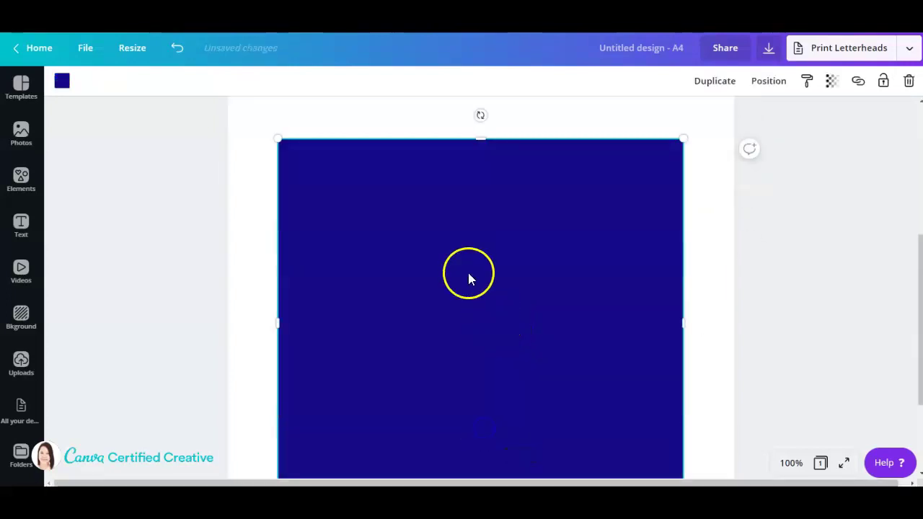
pyautogui.moveTo(480, 365); pyautogui.dragTo(457, 124)
pyautogui.scroll(3, 509, 280)
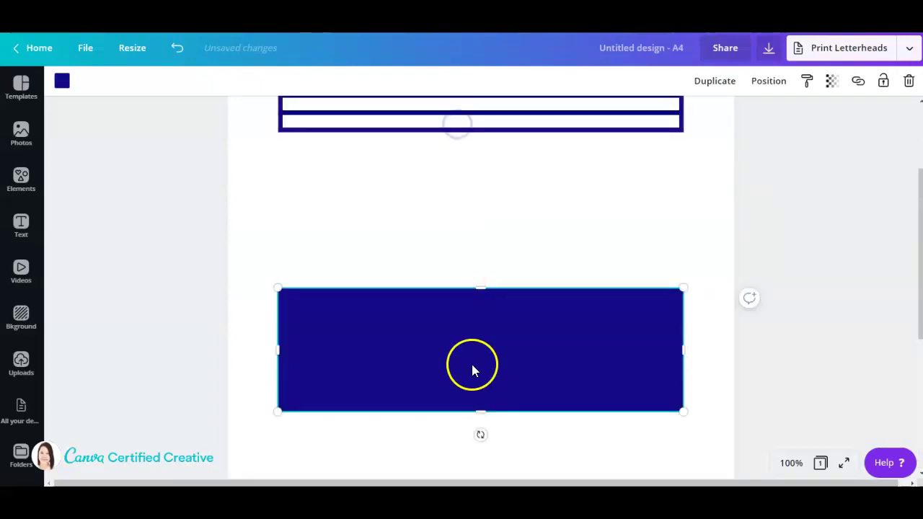
pyautogui.moveTo(480, 412); pyautogui.dragTo(473, 219)
pyautogui.click(588, 368)
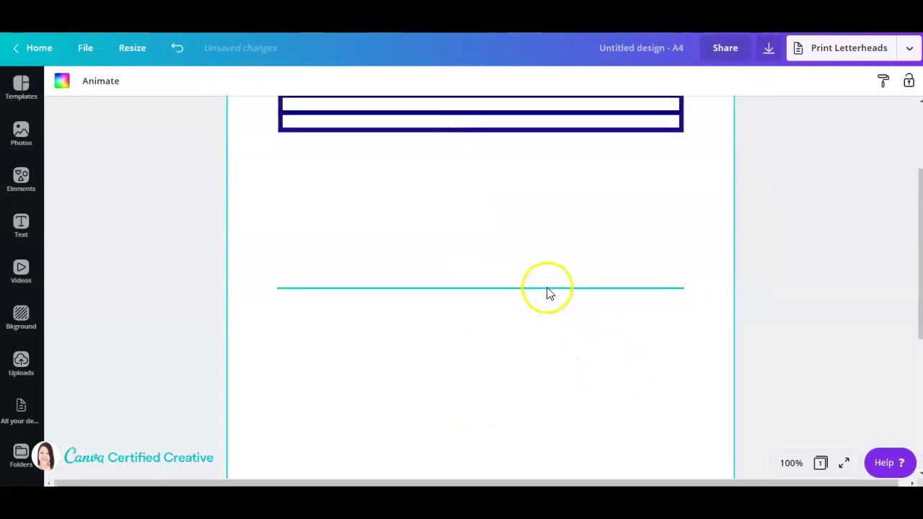
# - Duplicate the thin line and nudge the copy just below the original
pyautogui.click(549, 288)
pyautogui.click(715, 80)
pyautogui.click(609, 365)
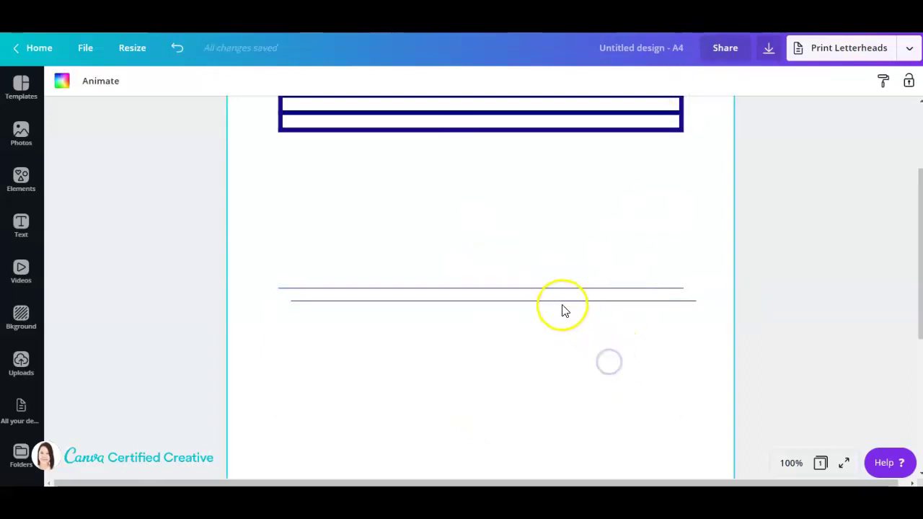
pyautogui.click(544, 294)
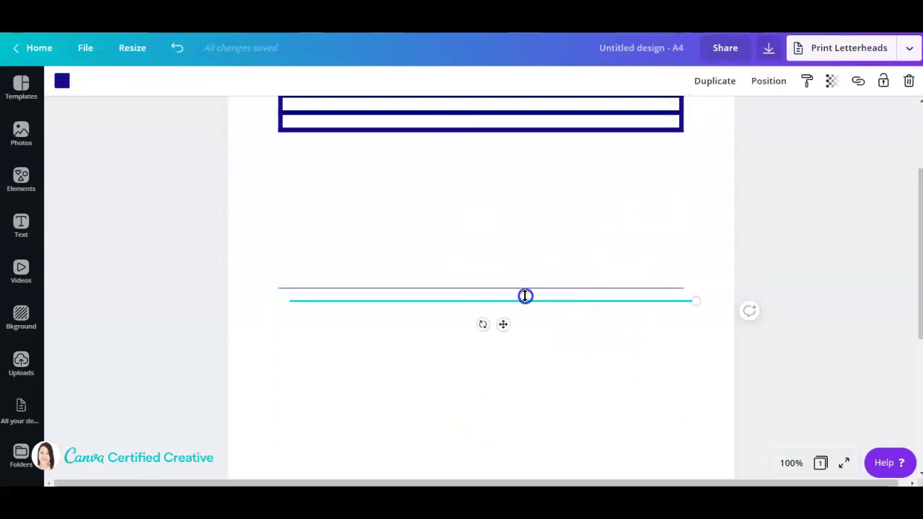
pyautogui.moveTo(507, 328)
pyautogui.mouseDown()
pyautogui.moveTo(494, 311)
pyautogui.moveTo(495, 319)
pyautogui.mouseUp()
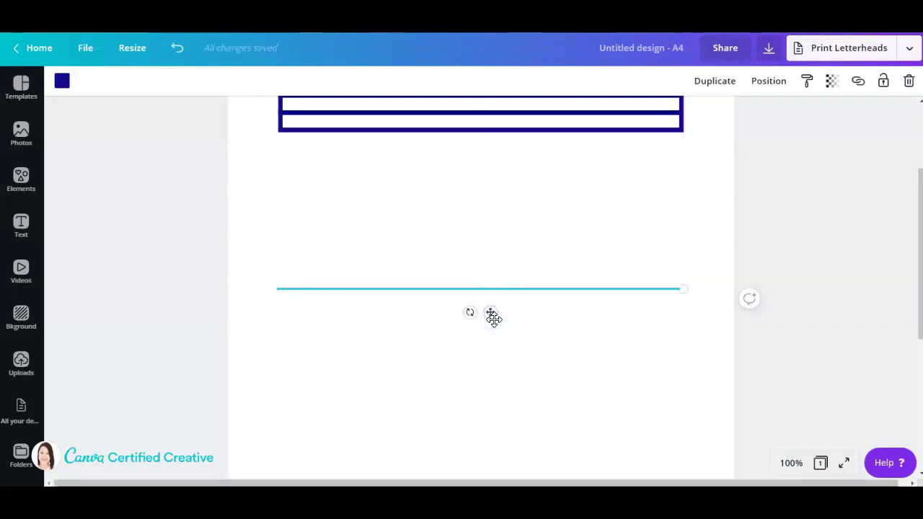
pyautogui.hotkey('shift', 'Down')
pyautogui.hotkey('shift', 'Down')
pyautogui.hotkey('shift', 'Down')
pyautogui.hotkey('shift', 'Down')
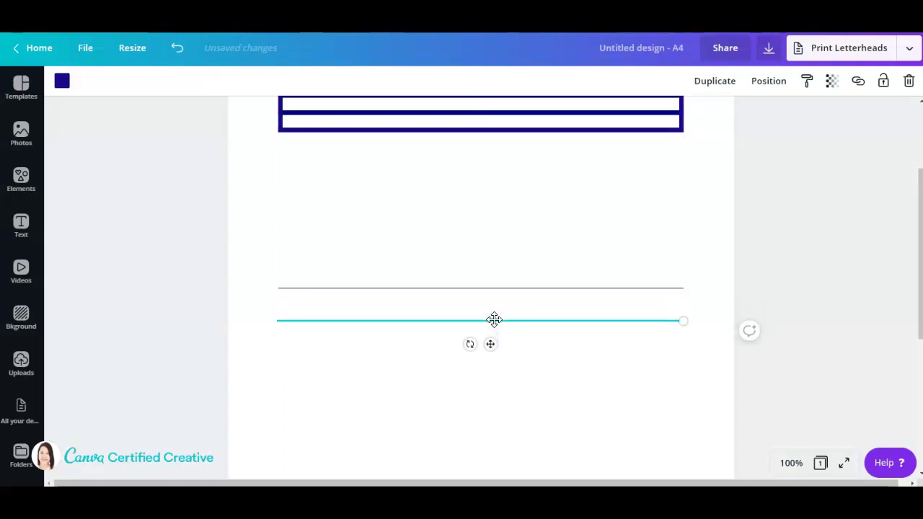
pyautogui.click(550, 353)
# - Copy the lower line, align it exactly, and nudge a third line down beneath it
pyautogui.scroll(-2, 541, 353)
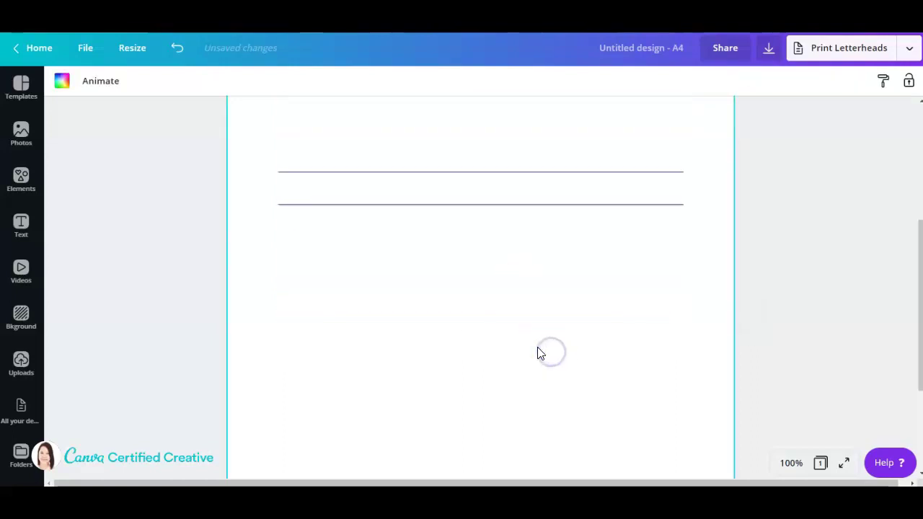
pyautogui.click(526, 206)
pyautogui.click(718, 81)
pyautogui.click(592, 365)
pyautogui.click(524, 217)
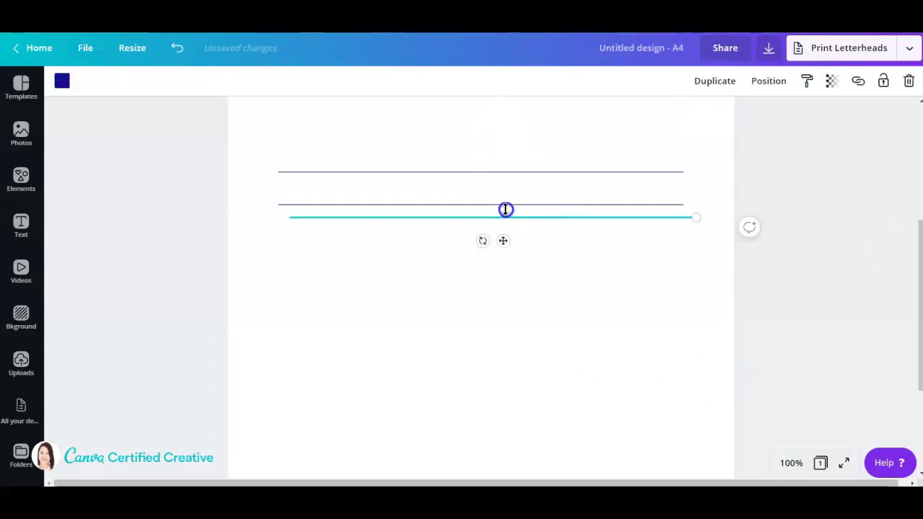
pyautogui.moveTo(502, 243); pyautogui.dragTo(488, 232)
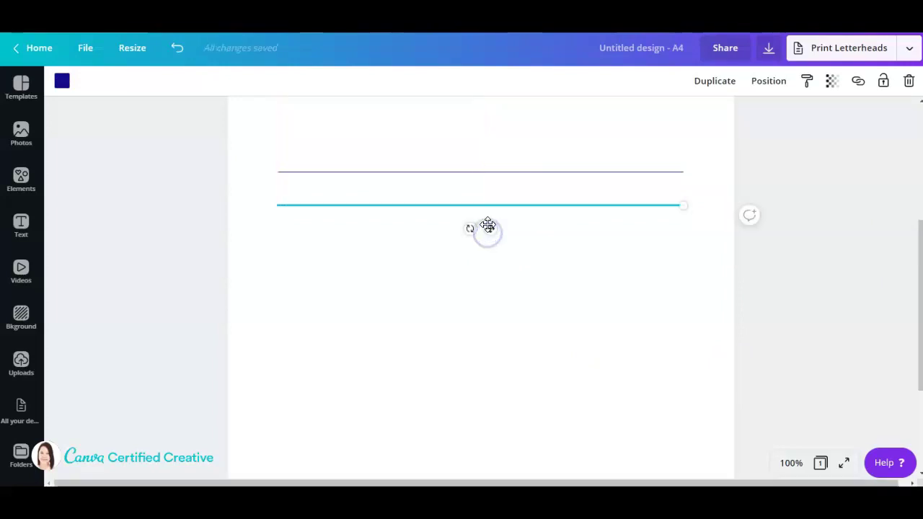
pyautogui.click(562, 288)
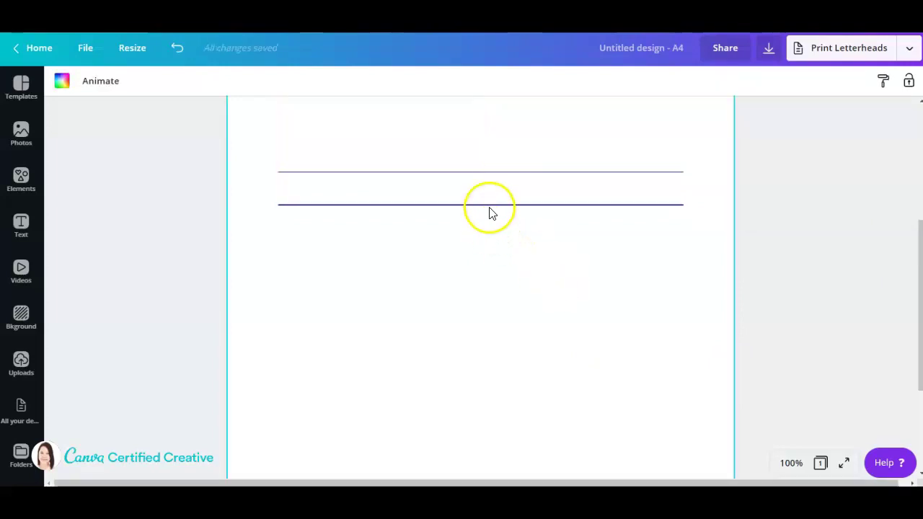
pyautogui.click(488, 205)
pyautogui.moveTo(490, 232)
pyautogui.mouseDown()
pyautogui.moveTo(499, 262)
pyautogui.moveTo(492, 237)
pyautogui.mouseUp()
pyautogui.hotkey('ctrl', 'd')
pyautogui.press('Down')
pyautogui.press('Down')
pyautogui.press('Down')
pyautogui.press('Down')
pyautogui.press('Down')
pyautogui.press('Down')
pyautogui.press('Down')
pyautogui.press('Down')
pyautogui.press('Down')
pyautogui.press('Down')
pyautogui.press('Down')
pyautogui.press('Down')
pyautogui.press('Down')
pyautogui.press('Down')
pyautogui.press('Down')
pyautogui.press('Down')
pyautogui.press('Down')
pyautogui.press('Down')
pyautogui.press('Down')
pyautogui.press('Down')
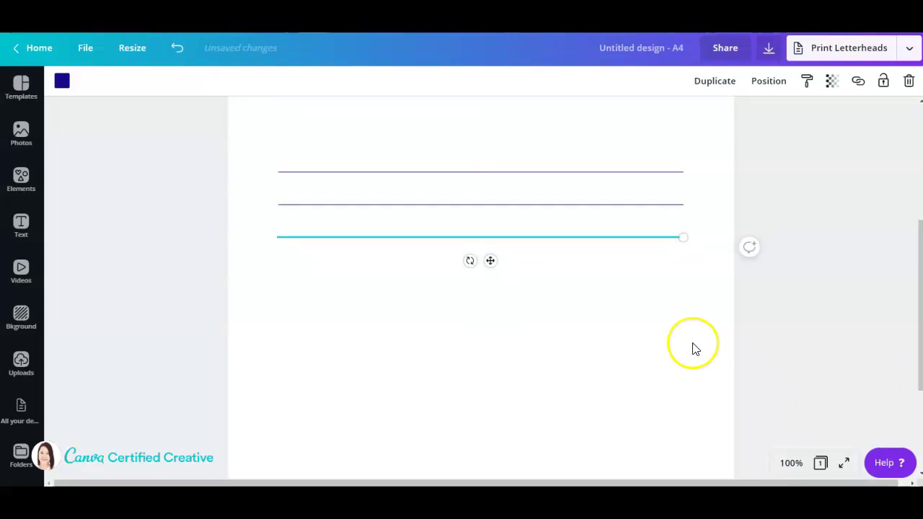
pyautogui.click(692, 344)
# - Select the three thin lines together and delete them
pyautogui.moveTo(242, 158); pyautogui.dragTo(668, 291)
pyautogui.click(664, 326)
pyautogui.scroll(3, 661, 325)
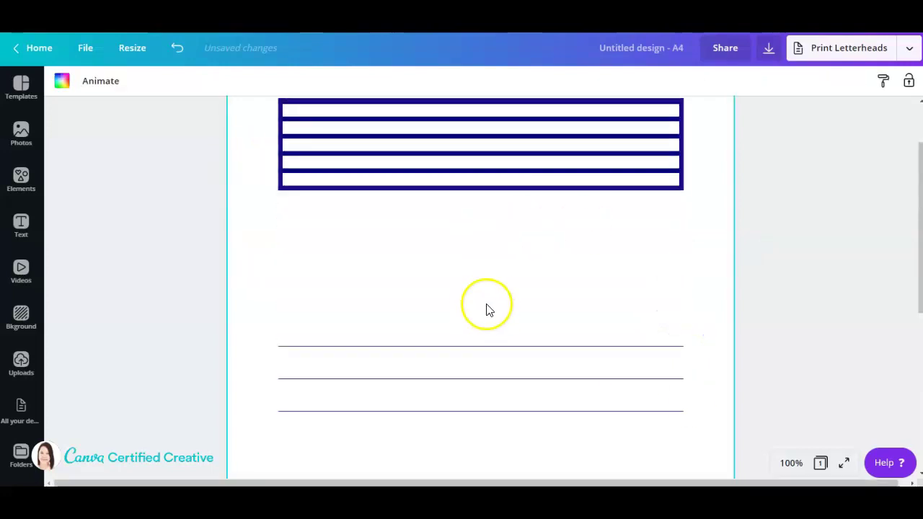
pyautogui.scroll(-3, 301, 190)
pyautogui.moveTo(296, 152); pyautogui.dragTo(602, 317)
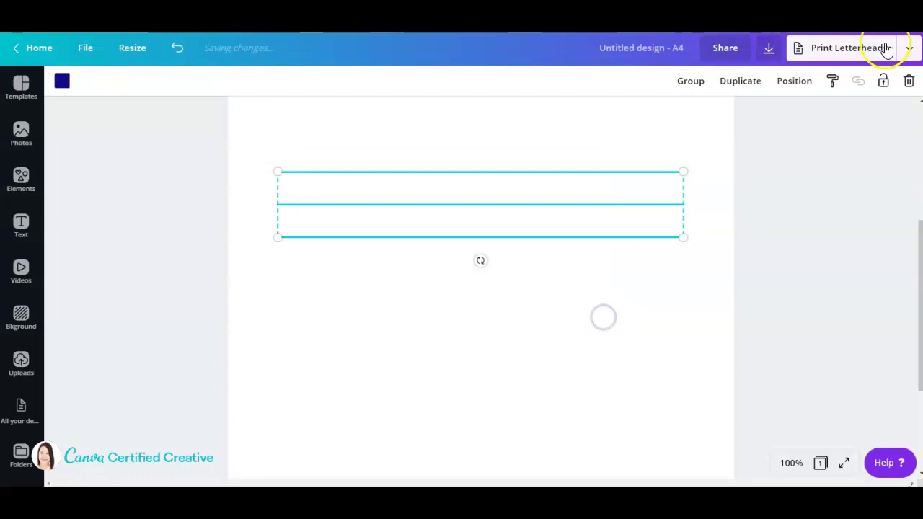
pyautogui.click(910, 81)
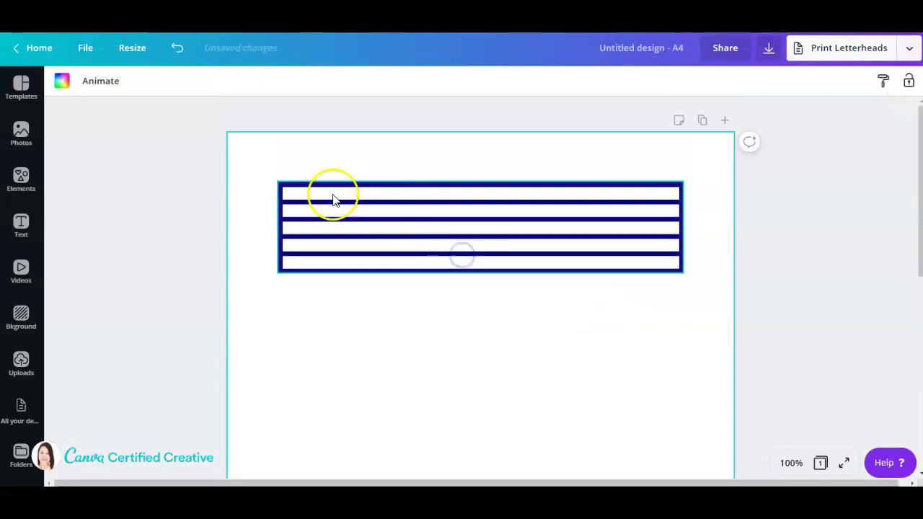
# - Select the whole bordered striped block and delete it, leaving the page blank
pyautogui.moveTo(252, 180); pyautogui.dragTo(837, 352)
pyautogui.click(910, 80)
pyautogui.click(348, 336)
pyautogui.scroll(-1, 383, 295)
pyautogui.scroll(1, 383, 295)
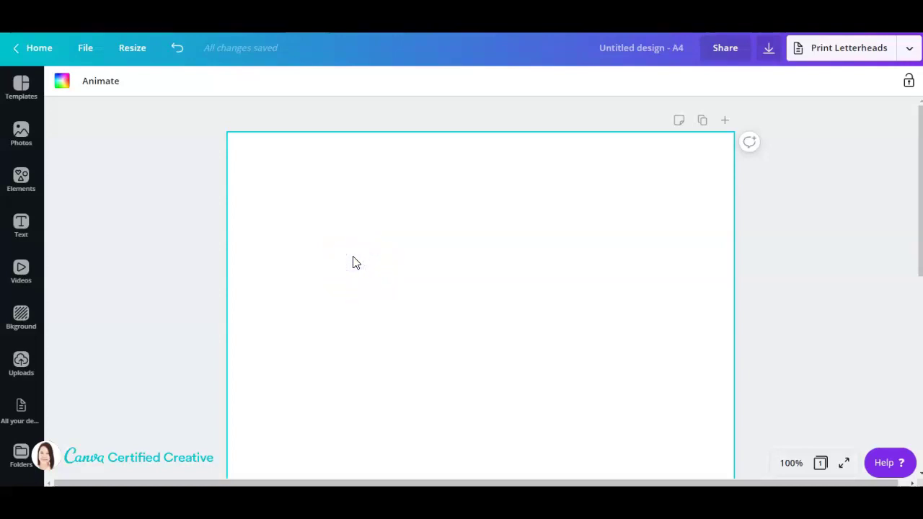
# - Add a grey rectangle near the top of the page and shrink it to about 5.2 by 1.4
pyautogui.press('r')
pyautogui.scroll(-2, 644, 417)
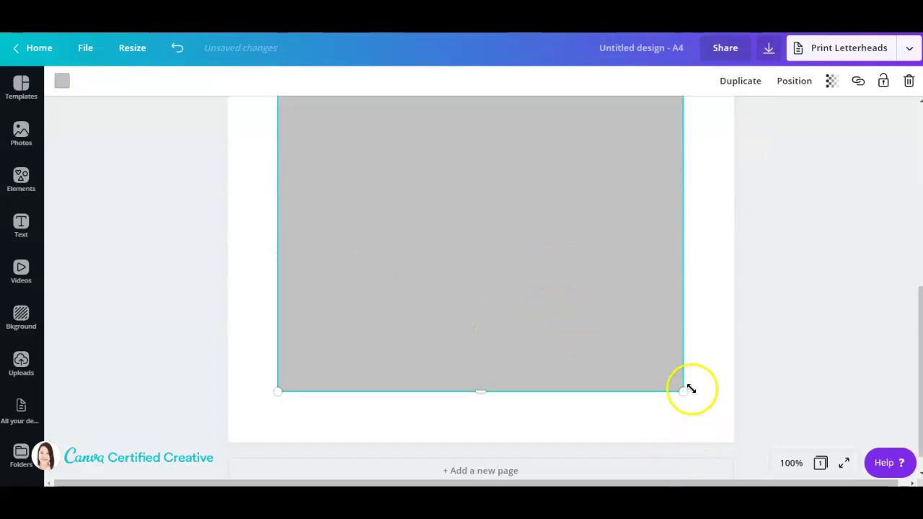
pyautogui.moveTo(689, 386); pyautogui.dragTo(429, 147)
pyautogui.scroll(3, 474, 258)
pyautogui.scroll(2, 432, 390)
pyautogui.scroll(-2, 428, 381)
pyautogui.moveTo(429, 381); pyautogui.dragTo(421, 106)
pyautogui.scroll(2, 472, 259)
pyautogui.scroll(2, 470, 260)
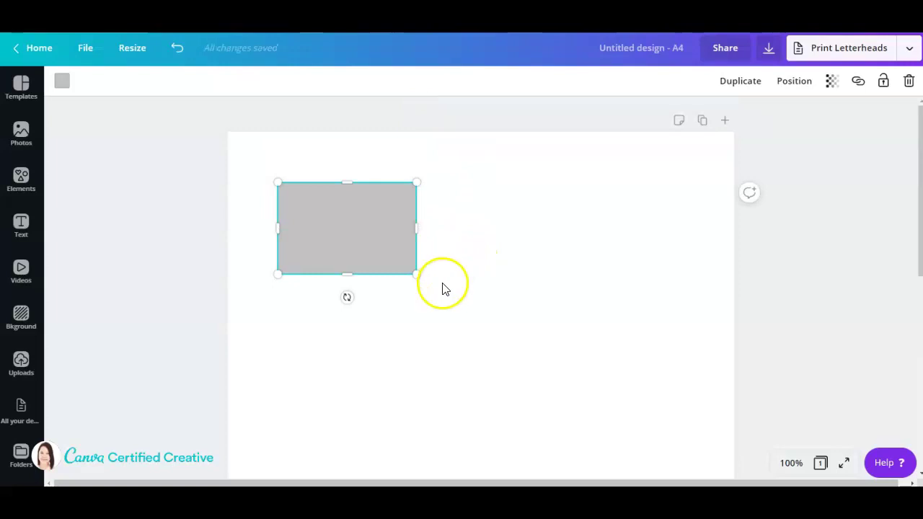
pyautogui.moveTo(419, 274); pyautogui.dragTo(479, 195)
pyautogui.click(416, 340)
pyautogui.click(401, 208)
# - Duplicate the rectangle and nudge the copy into place beside the first
pyautogui.click(728, 82)
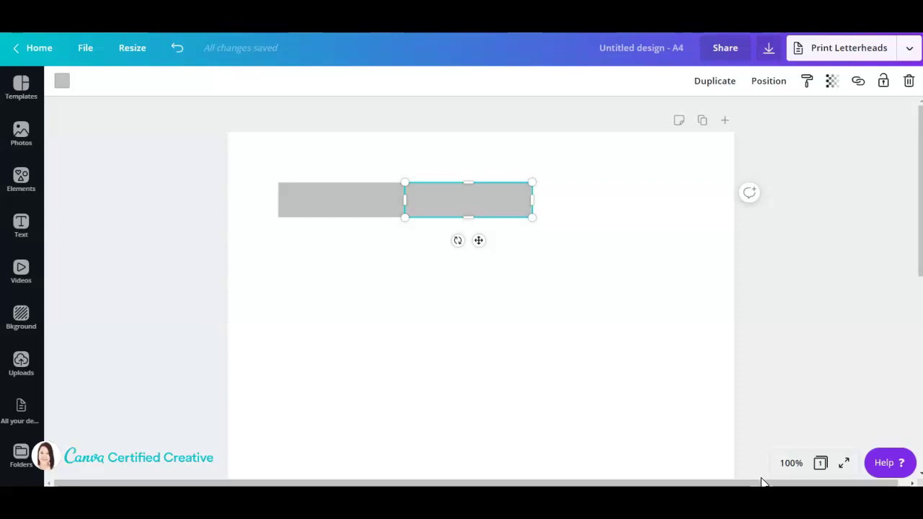
pyautogui.hotkey('shift', 'Right')
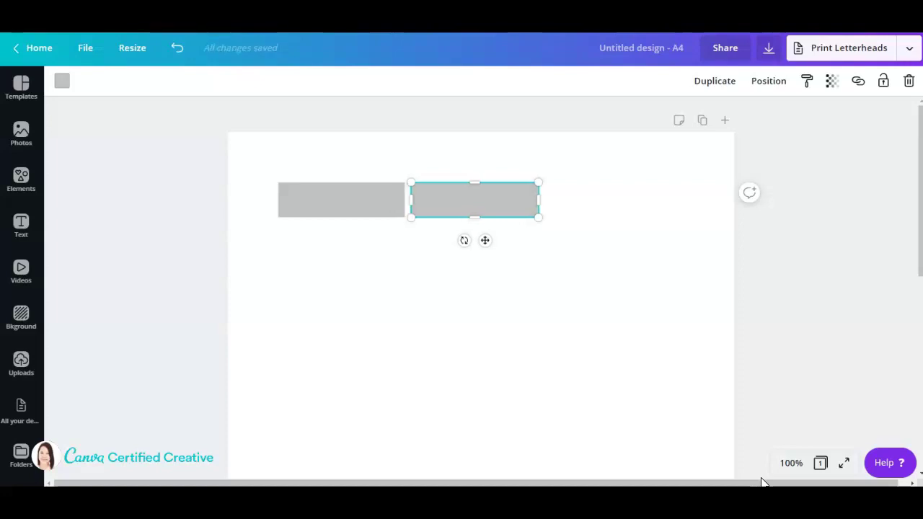
pyautogui.hotkey('shift', 'Right')
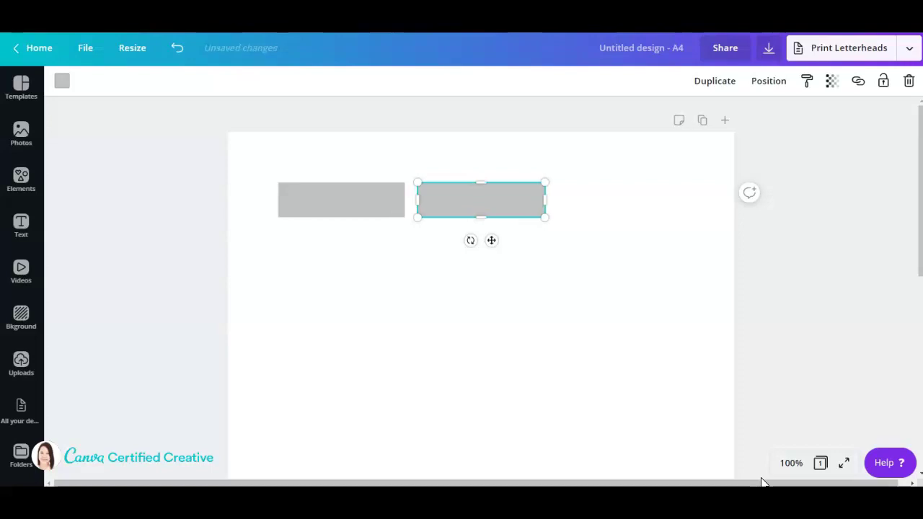
pyautogui.hotkey('shift', 'Left')
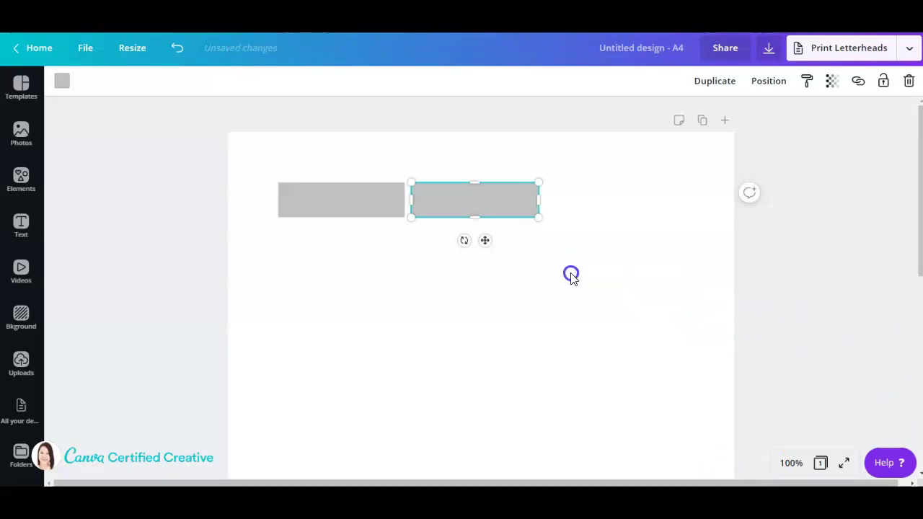
pyautogui.click(571, 276)
pyautogui.click(488, 204)
# - Duplicate the second rectangle and move the copy to the right of the other two
pyautogui.click(712, 81)
pyautogui.click(551, 353)
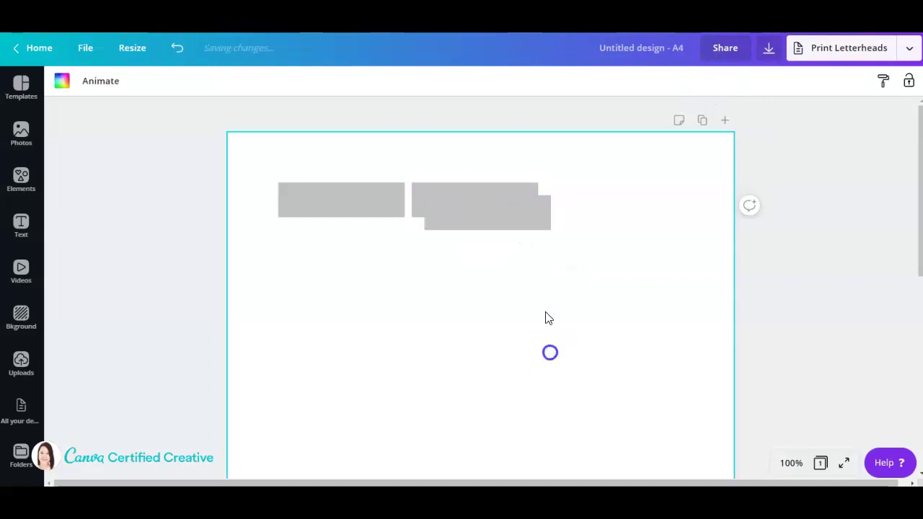
pyautogui.moveTo(507, 202); pyautogui.dragTo(620, 190)
pyautogui.hotkey('shift', 'Right')
pyautogui.hotkey('shift', 'Right')
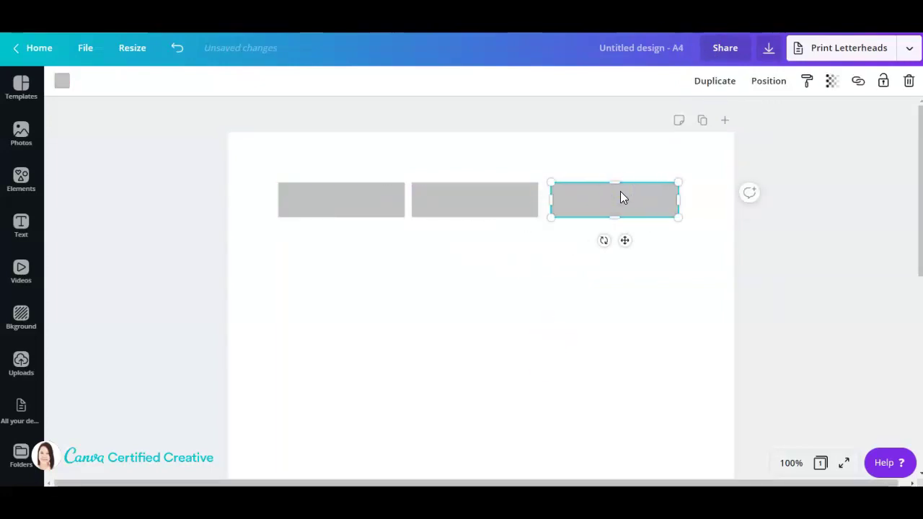
pyautogui.hotkey('shift', 'Left')
pyautogui.click(622, 425)
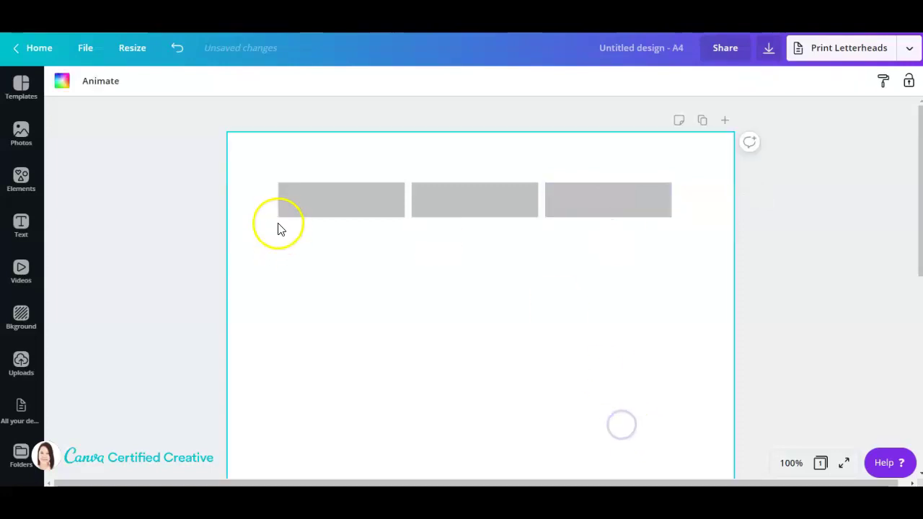
# - Check the three header rectangles together and fine-tune the third one's position
pyautogui.moveTo(276, 190); pyautogui.dragTo(602, 196)
pyautogui.click(602, 244)
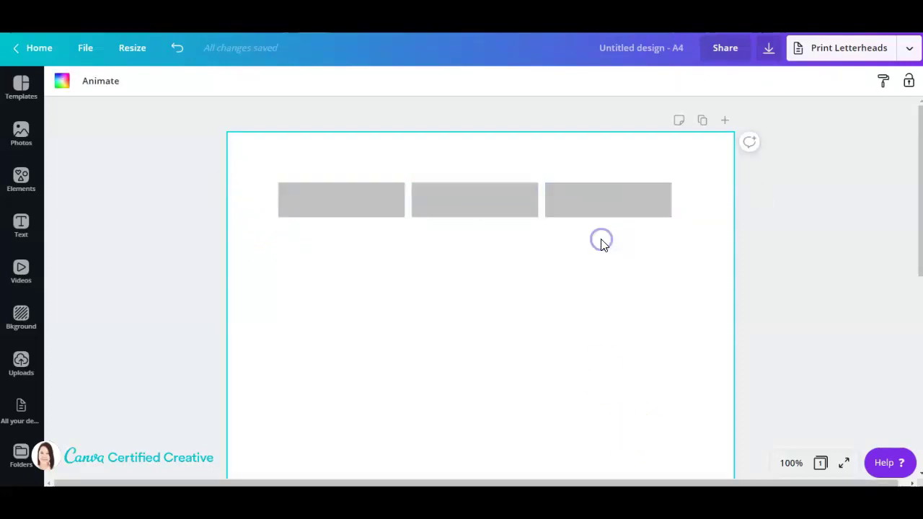
pyautogui.click(579, 208)
pyautogui.hotkey('shift', 'Right')
pyautogui.hotkey('shift', 'Left')
pyautogui.click(533, 333)
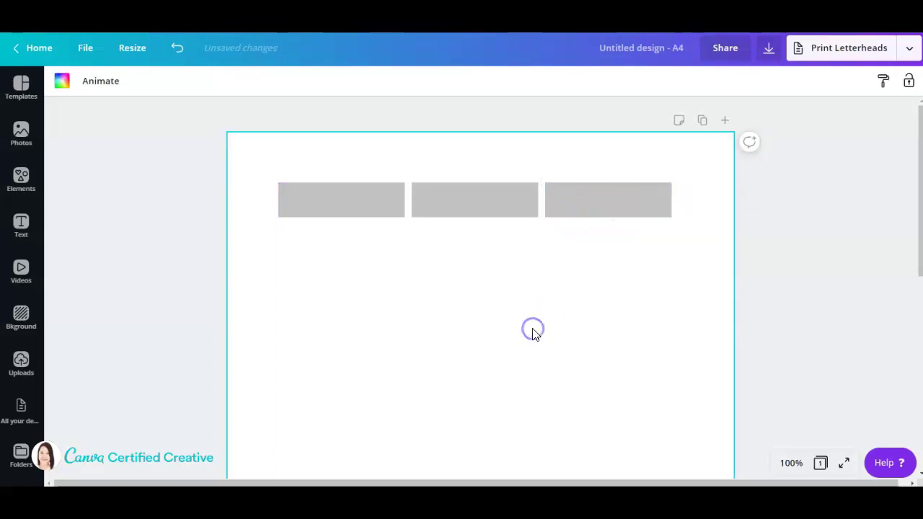
# - Stretch the three-rectangle header row wider to both the left and right
pyautogui.moveTo(241, 189); pyautogui.dragTo(715, 256)
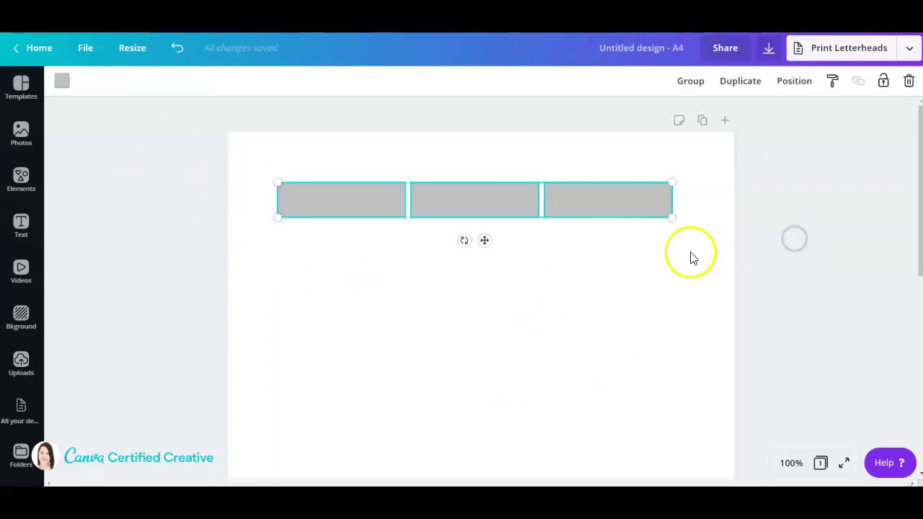
pyautogui.moveTo(671, 218); pyautogui.dragTo(709, 247)
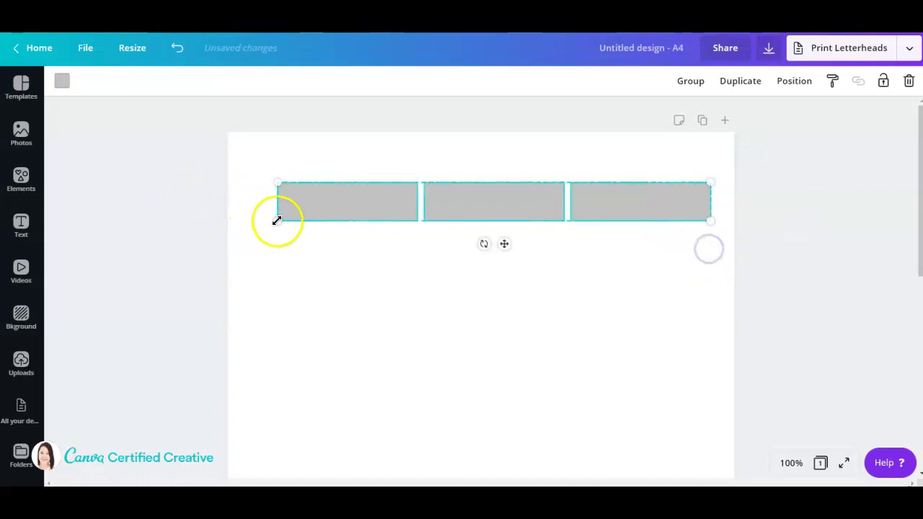
pyautogui.moveTo(279, 221); pyautogui.dragTo(250, 243)
pyautogui.click(489, 317)
# - Duplicate the left header rectangle and place it below as a tall cell
pyautogui.click(476, 209)
pyautogui.click(425, 333)
pyautogui.click(323, 214)
pyautogui.click(702, 83)
pyautogui.moveTo(350, 220); pyautogui.dragTo(324, 376)
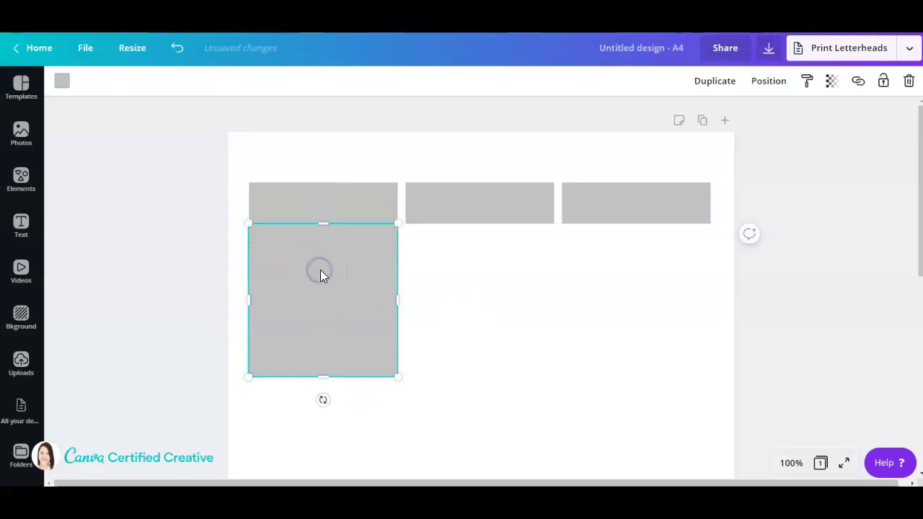
pyautogui.hotkey('shift', 'Down')
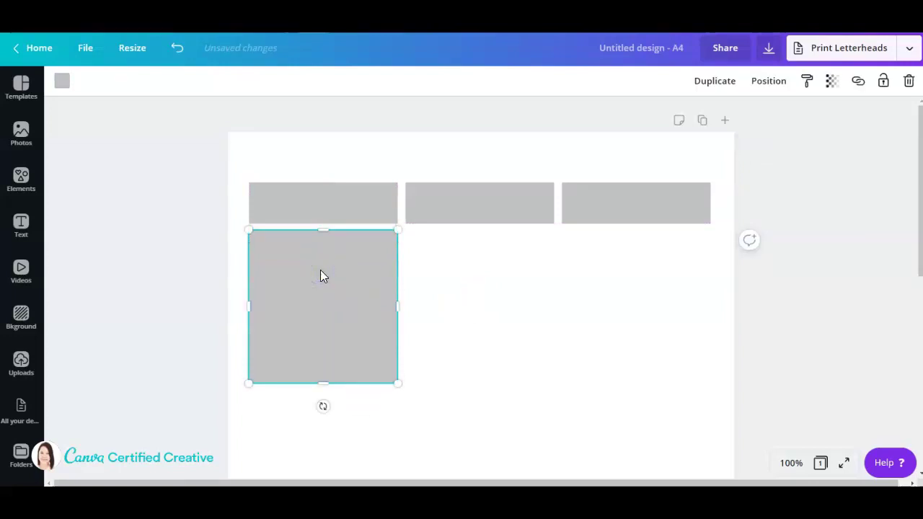
pyautogui.click(552, 331)
pyautogui.click(339, 305)
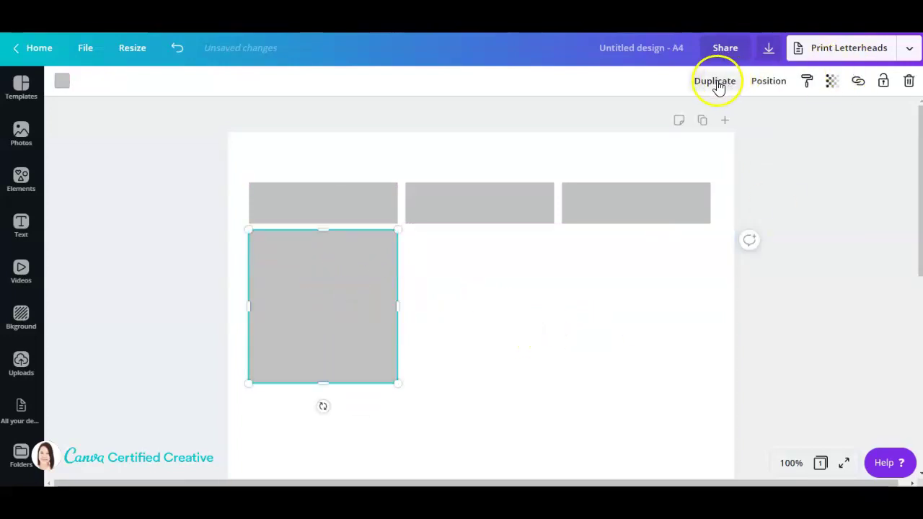
# - Duplicate the tall cell into the middle and third columns
pyautogui.click(715, 81)
pyautogui.click(475, 333)
pyautogui.moveTo(340, 319); pyautogui.dragTo(479, 303)
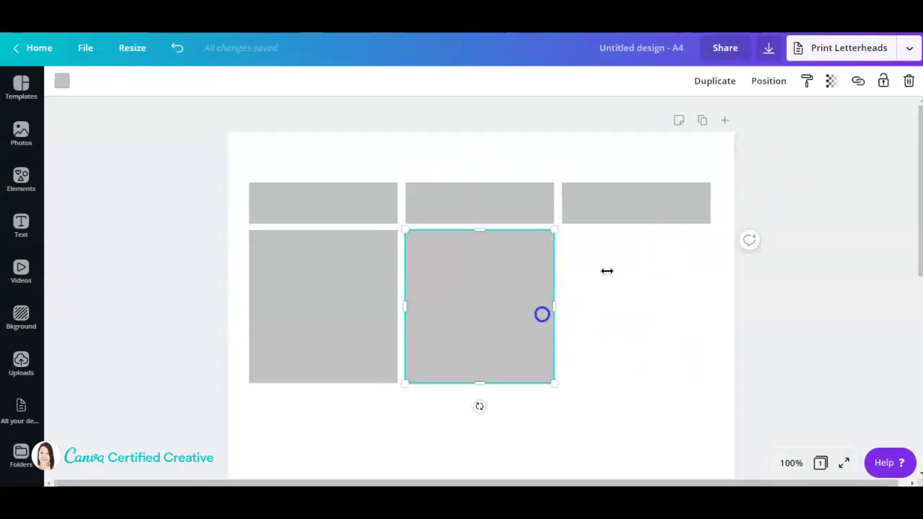
pyautogui.click(728, 83)
pyautogui.click(585, 351)
pyautogui.moveTo(545, 319); pyautogui.dragTo(684, 306)
pyautogui.click(556, 329)
# - Select the left tall cell in the first column
pyautogui.scroll(-2, 556, 330)
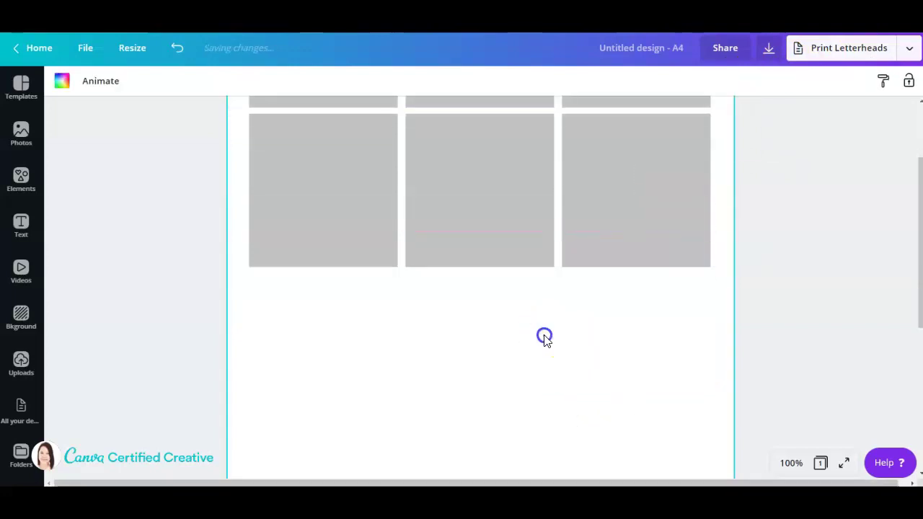
pyautogui.scroll(1, 330, 245)
pyautogui.click(330, 246)
pyautogui.scroll(1, 368, 296)
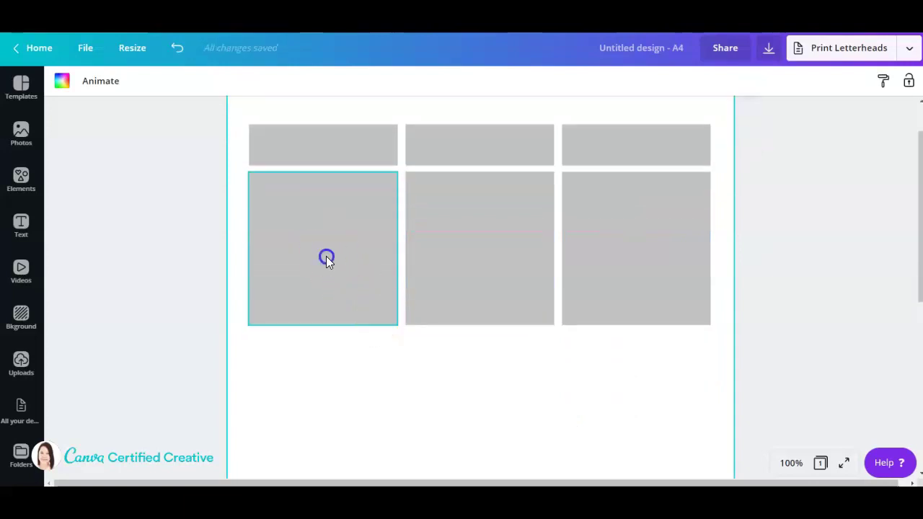
pyautogui.scroll(-1, 388, 319)
pyautogui.click(325, 258)
# - Duplicate the left tall cell, move it below the column, and shrink it into a thin strip
pyautogui.click(698, 78)
pyautogui.click(517, 389)
pyautogui.moveTo(373, 235); pyautogui.dragTo(366, 378)
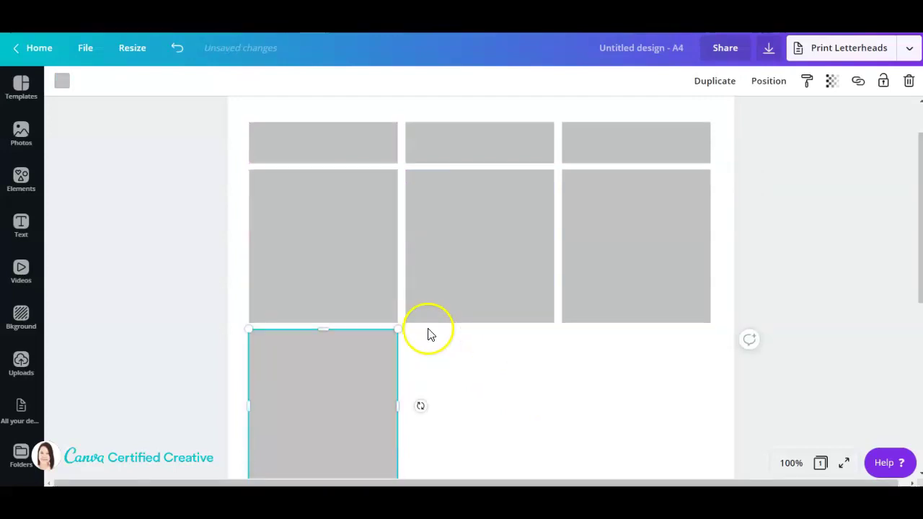
pyautogui.scroll(-3, 379, 298)
pyautogui.moveTo(339, 311); pyautogui.dragTo(329, 175)
pyautogui.click(455, 256)
pyautogui.scroll(4, 510, 290)
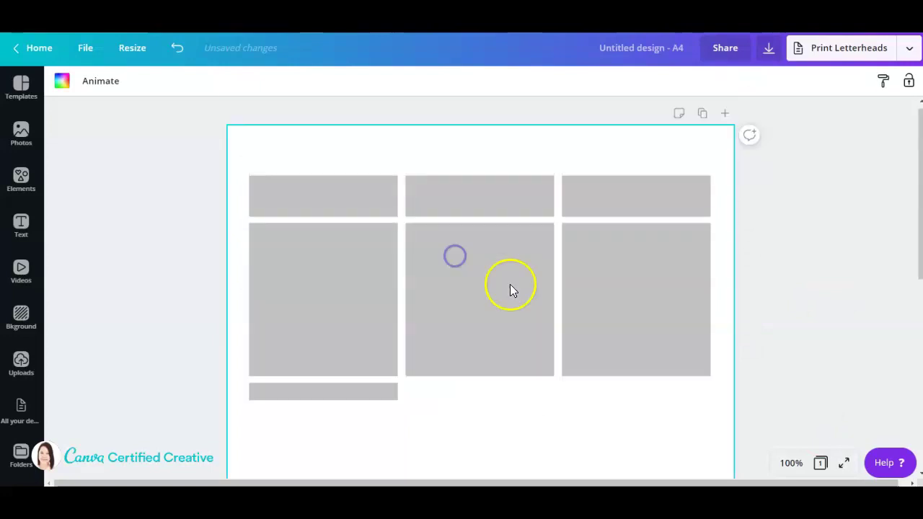
pyautogui.click(313, 399)
# - Duplicate the thin strip under the middle and third columns
pyautogui.click(712, 84)
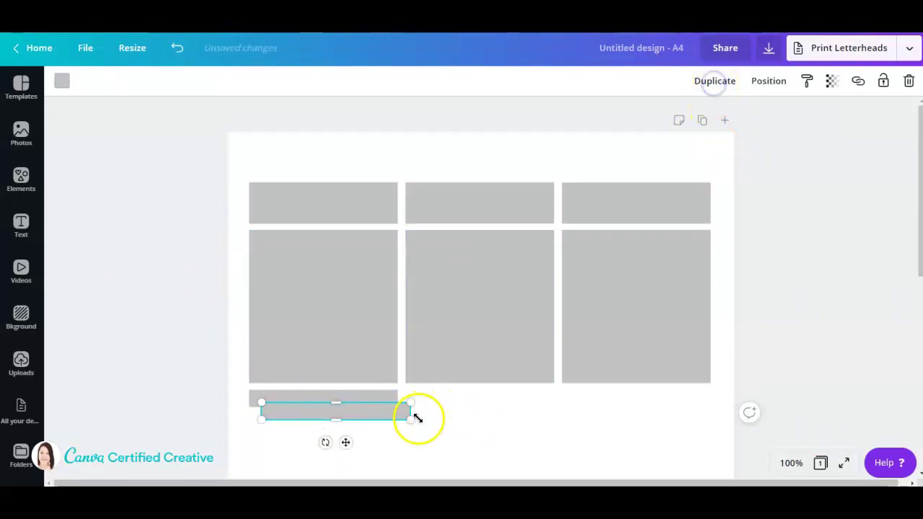
pyautogui.click(363, 417)
pyautogui.moveTo(363, 417); pyautogui.dragTo(681, 401)
pyautogui.click(711, 94)
pyautogui.click(603, 420)
pyautogui.click(678, 452)
# - Duplicate the row of three strips and place the copy just below the originals
pyautogui.scroll(-2, 671, 429)
pyautogui.scroll(-3, 443, 396)
pyautogui.moveTo(241, 229); pyautogui.dragTo(704, 260)
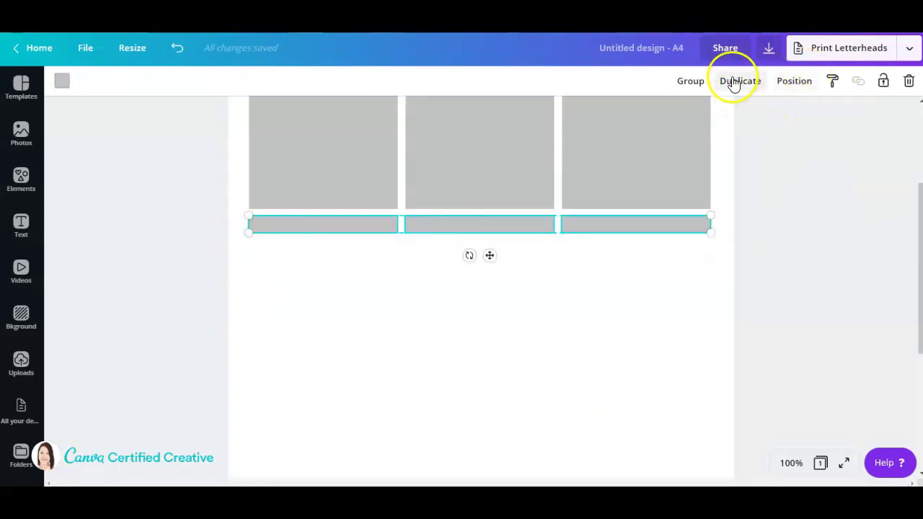
pyautogui.click(353, 297)
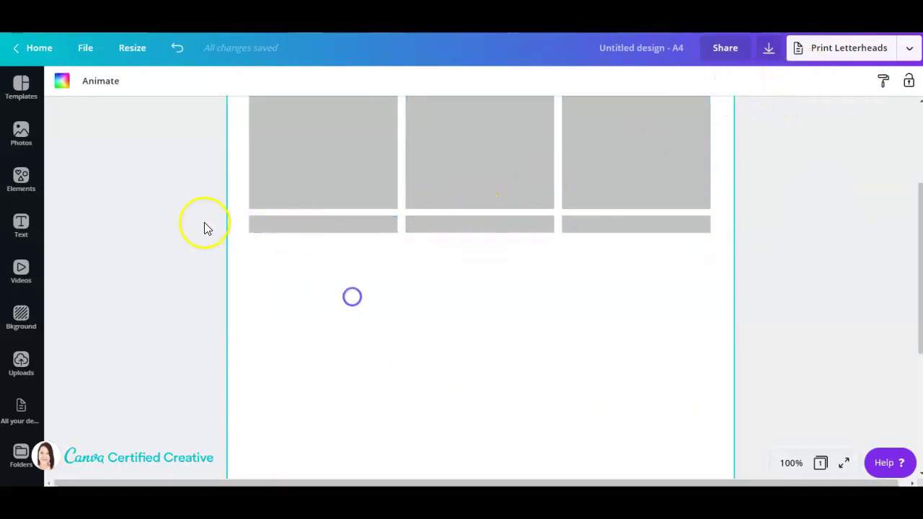
pyautogui.moveTo(202, 224); pyautogui.dragTo(678, 243)
pyautogui.click(738, 82)
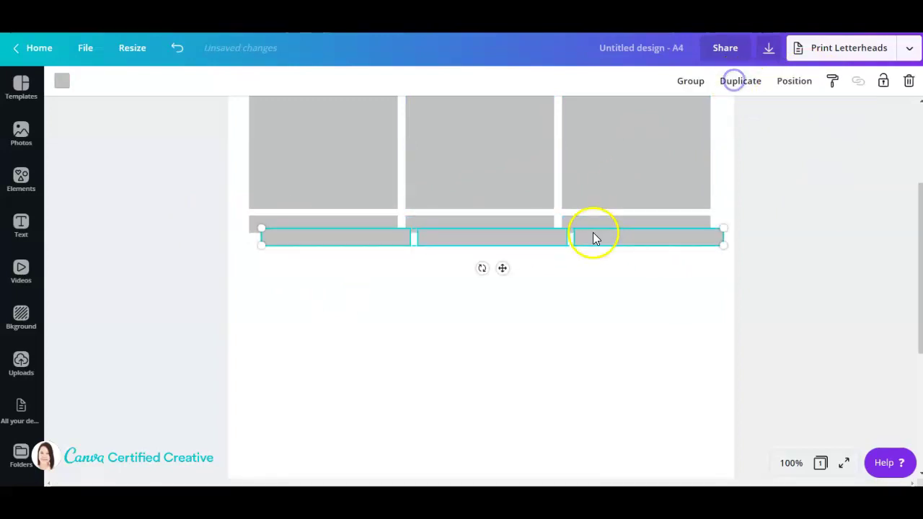
pyautogui.moveTo(591, 236); pyautogui.dragTo(581, 238)
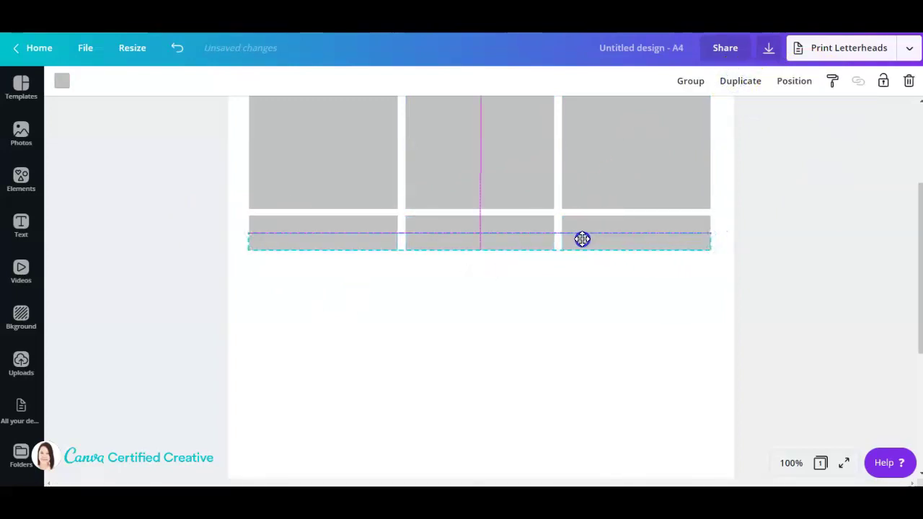
pyautogui.moveTo(582, 239); pyautogui.dragTo(582, 244)
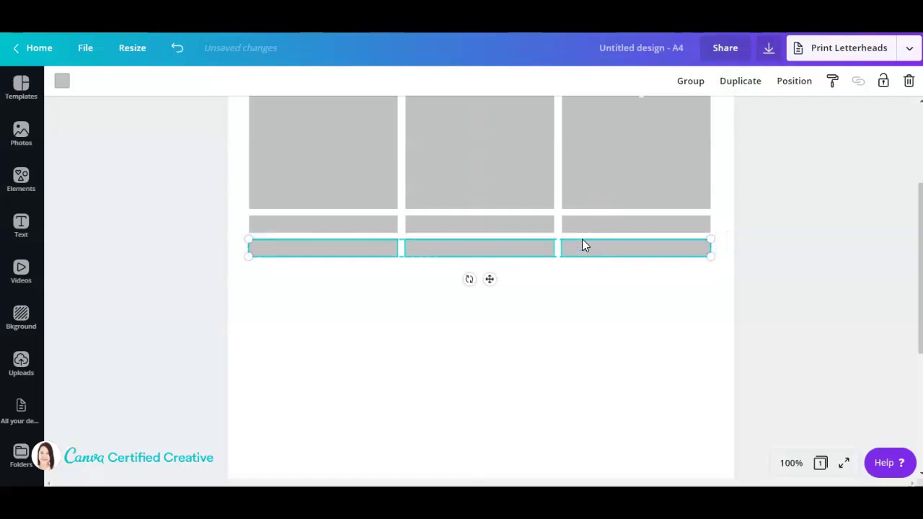
pyautogui.click(596, 329)
pyautogui.scroll(1, 597, 334)
pyautogui.scroll(4, 597, 334)
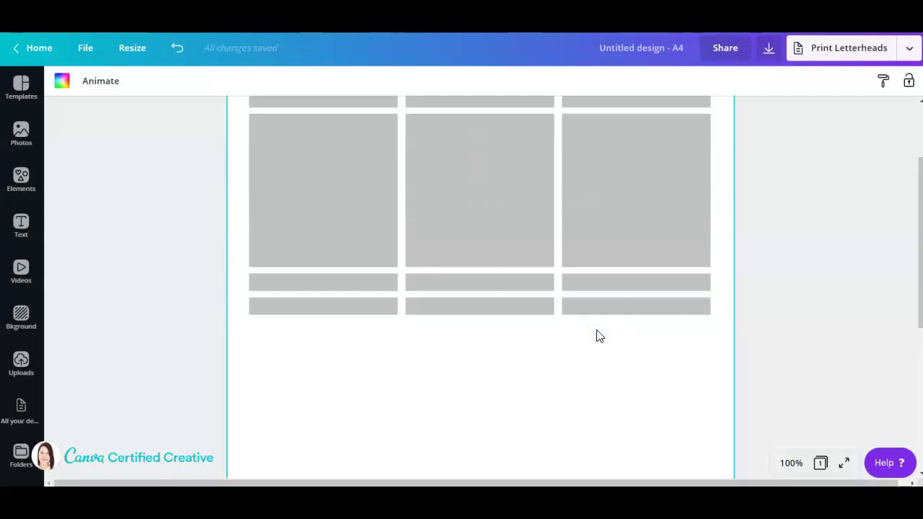
pyautogui.scroll(-8, 470, 299)
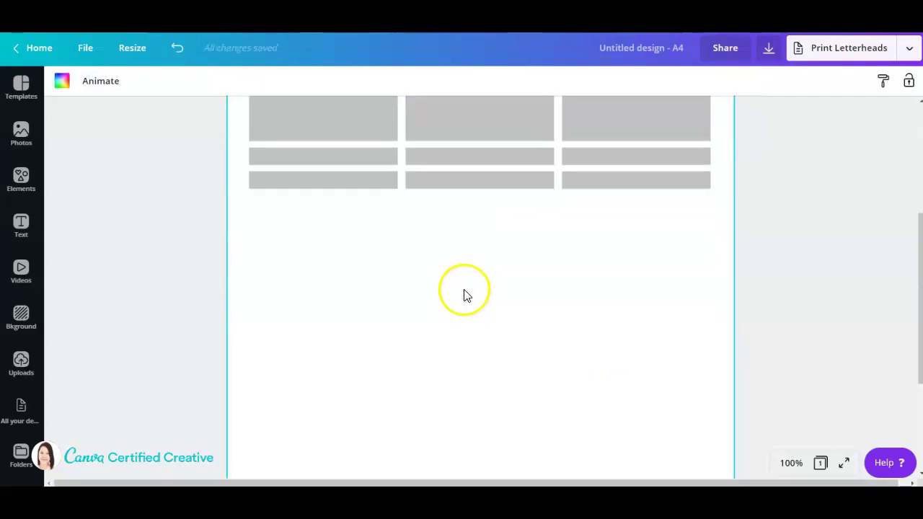
pyautogui.scroll(7, 481, 289)
pyautogui.scroll(-5, 488, 313)
pyautogui.scroll(-4, 490, 408)
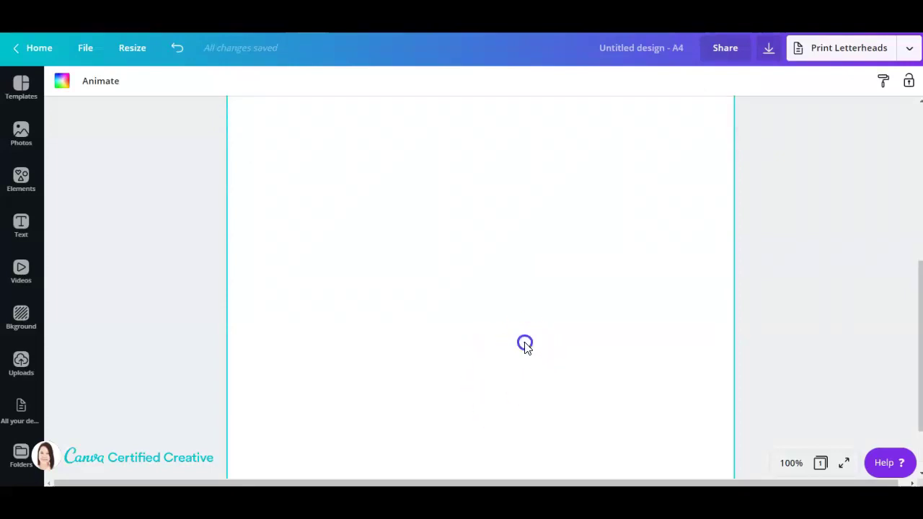
pyautogui.scroll(4, 526, 344)
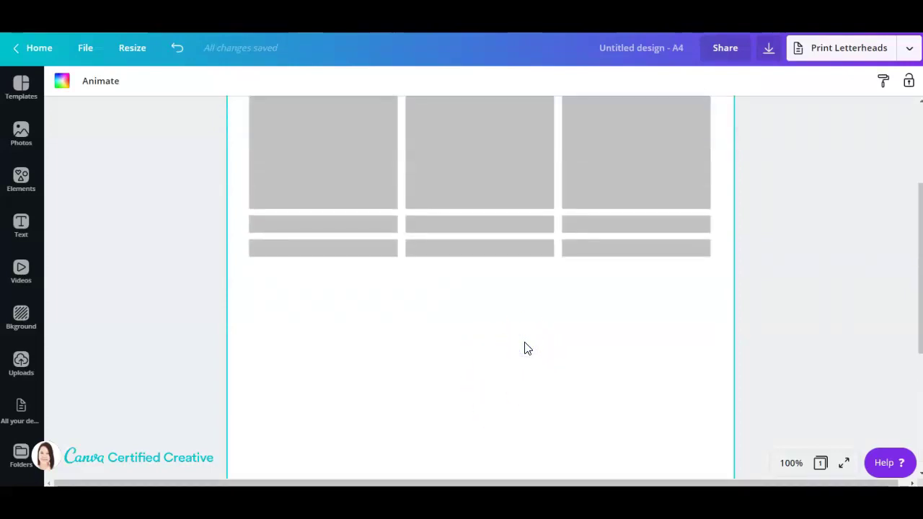